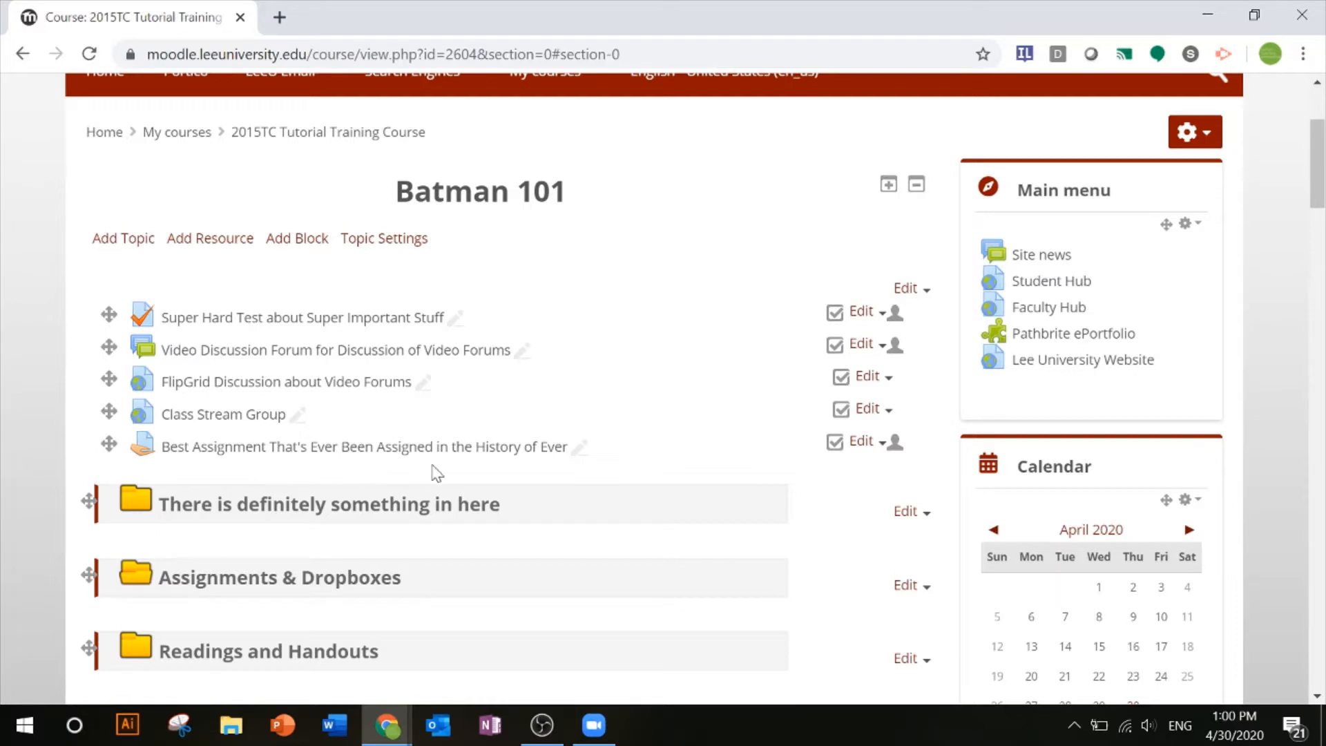
Open the settings of "Best Assignment That's Ever Been Assigned in the History of Ever" and expand its Feedback types section.
left_click(863, 444)
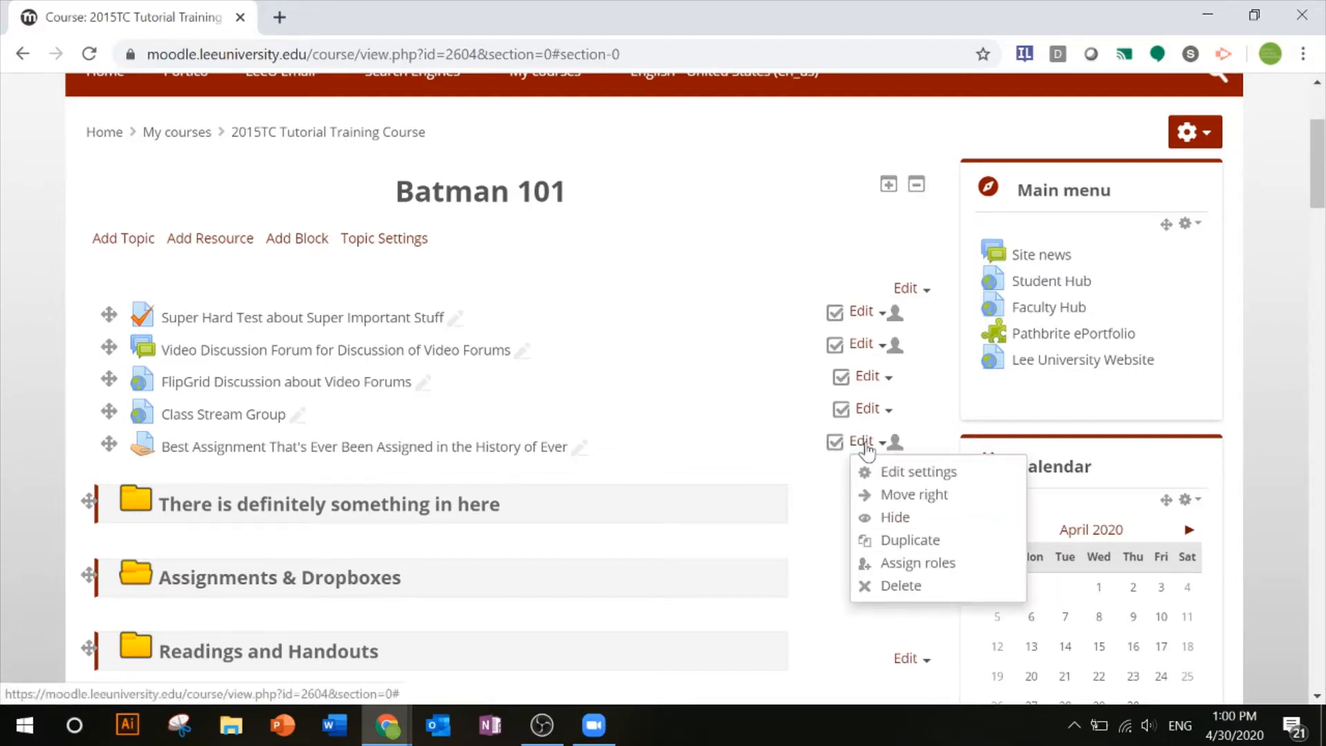
left_click(871, 472)
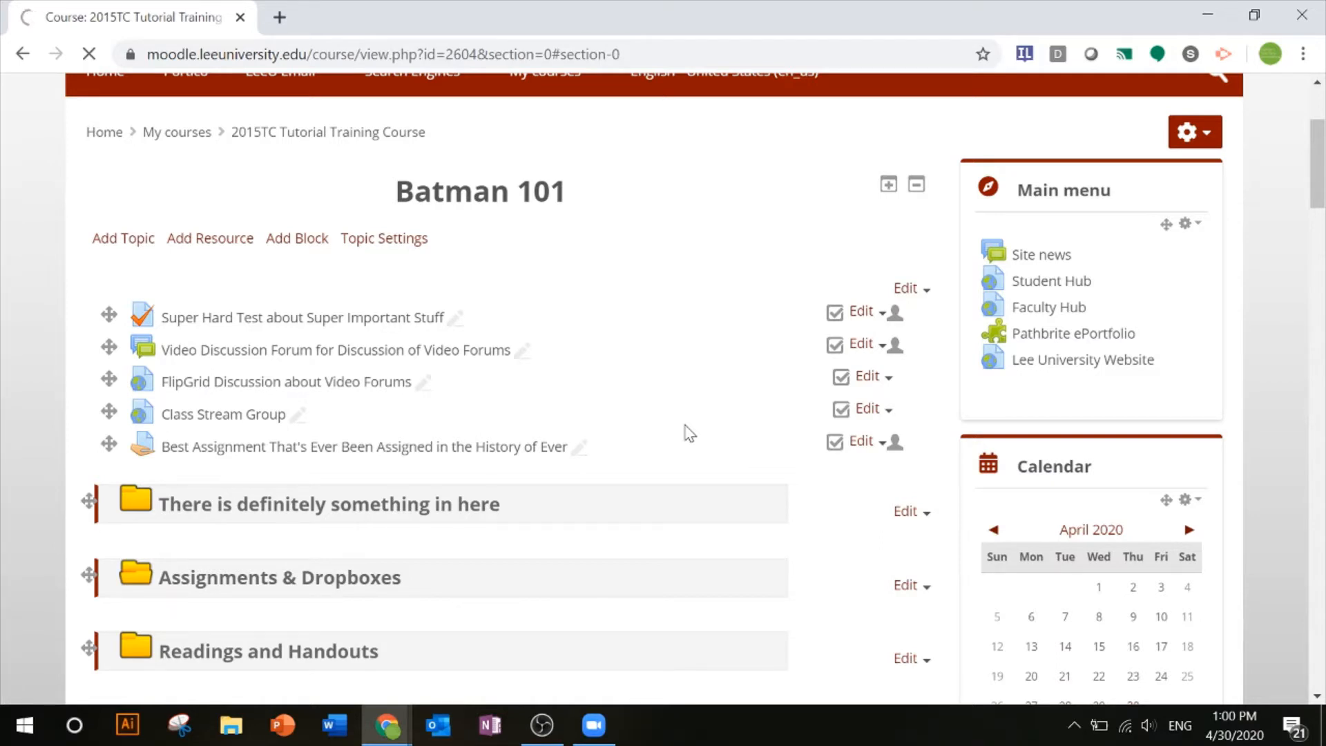
scroll(688, 434, "down", 7)
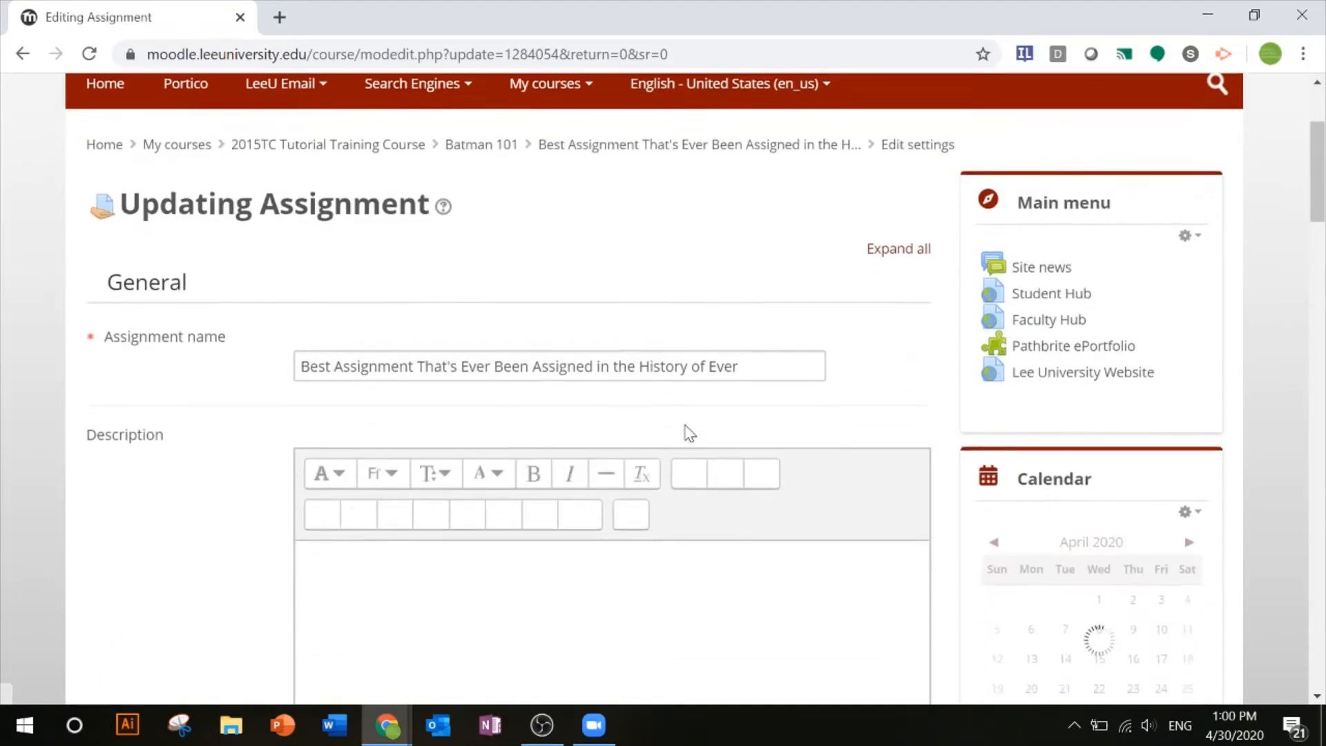
scroll(688, 434, "down", 15)
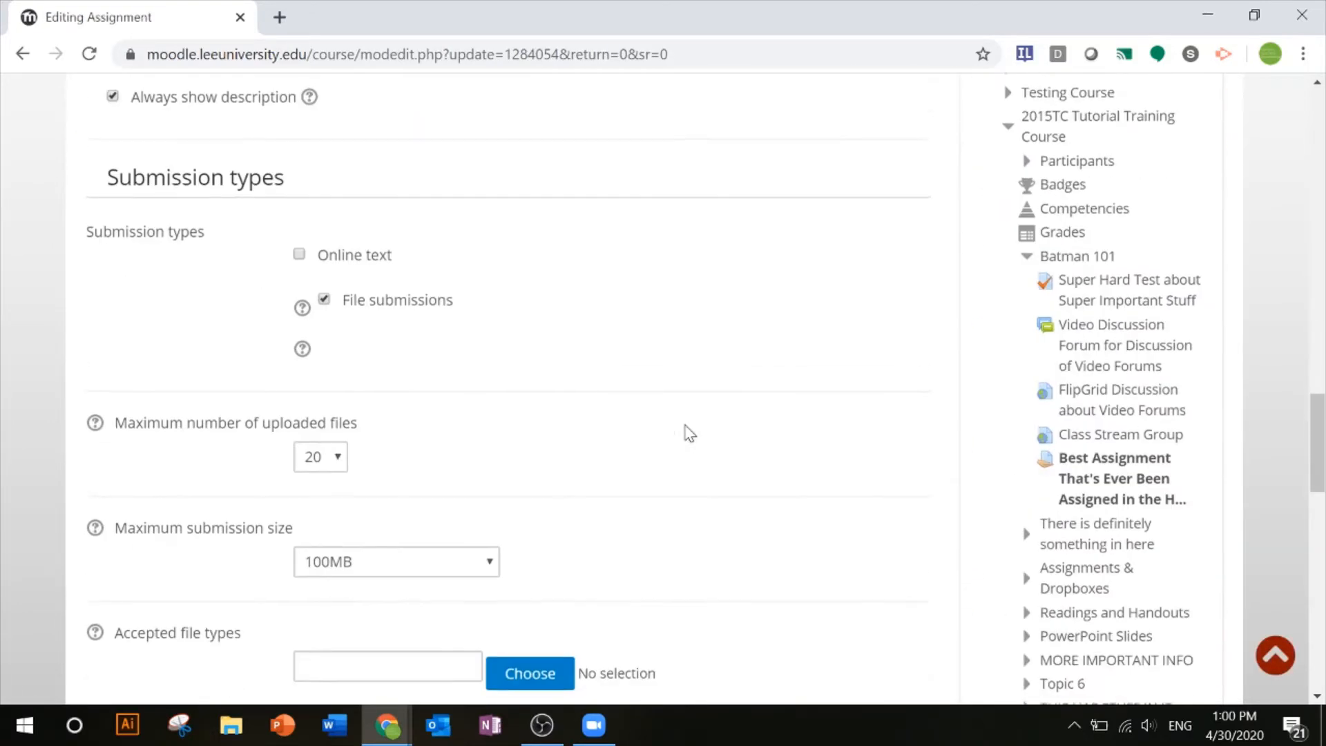
scroll(688, 434, "down", 2)
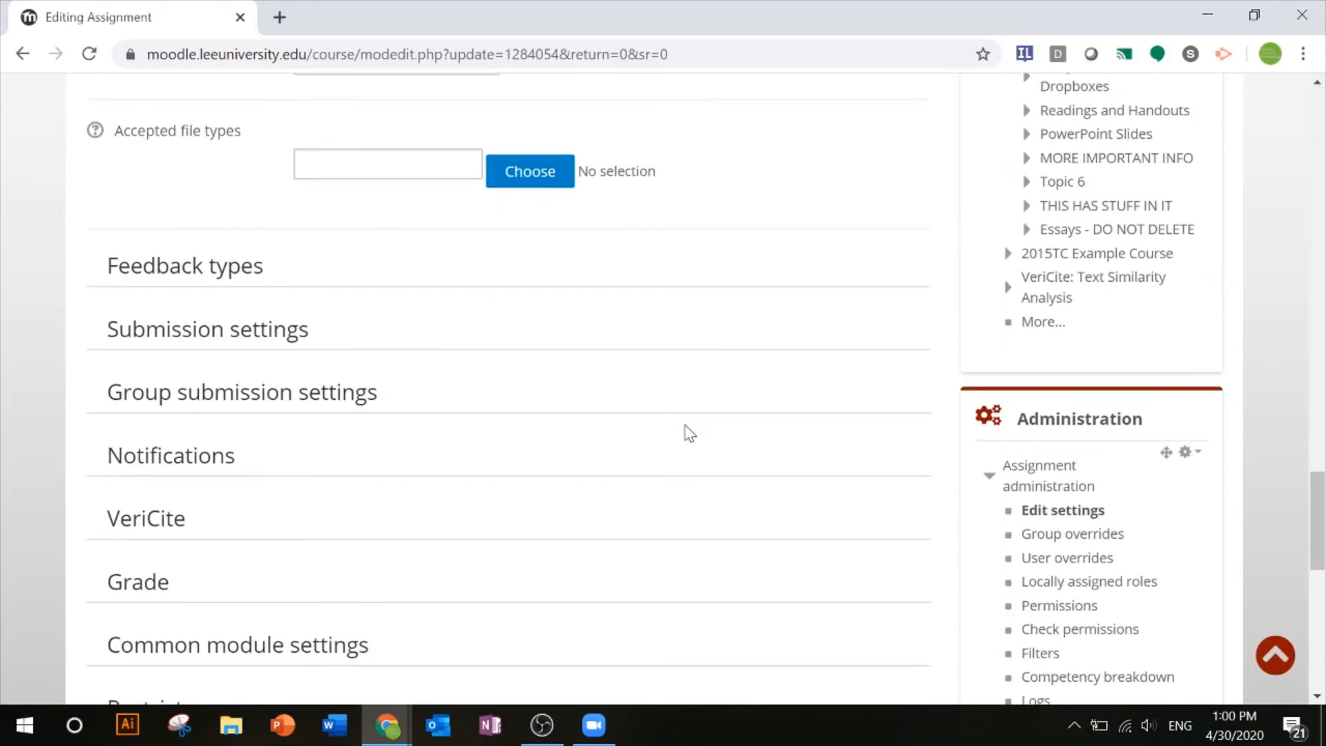
left_click(181, 276)
Enable Feedback files and Offline grading worksheet as feedback types and set Comment inline to Yes.
left_click(299, 344)
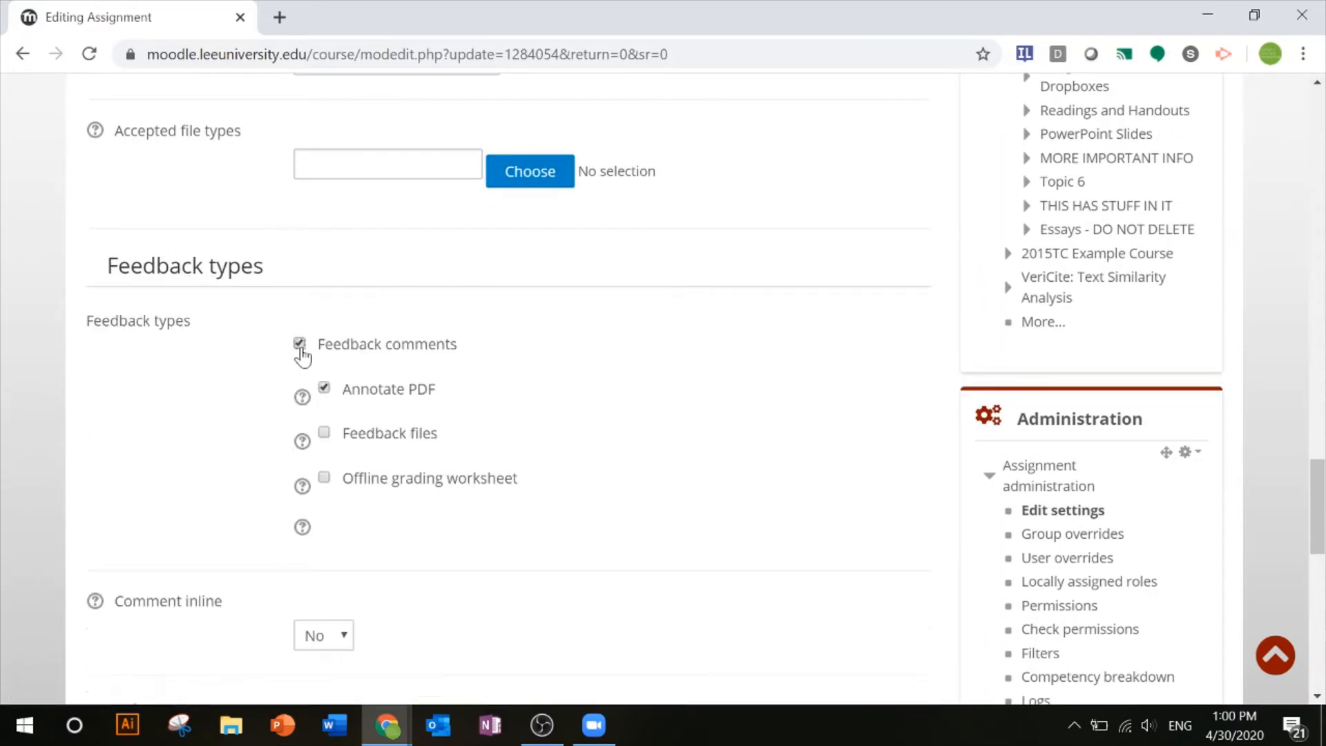
left_click(323, 433)
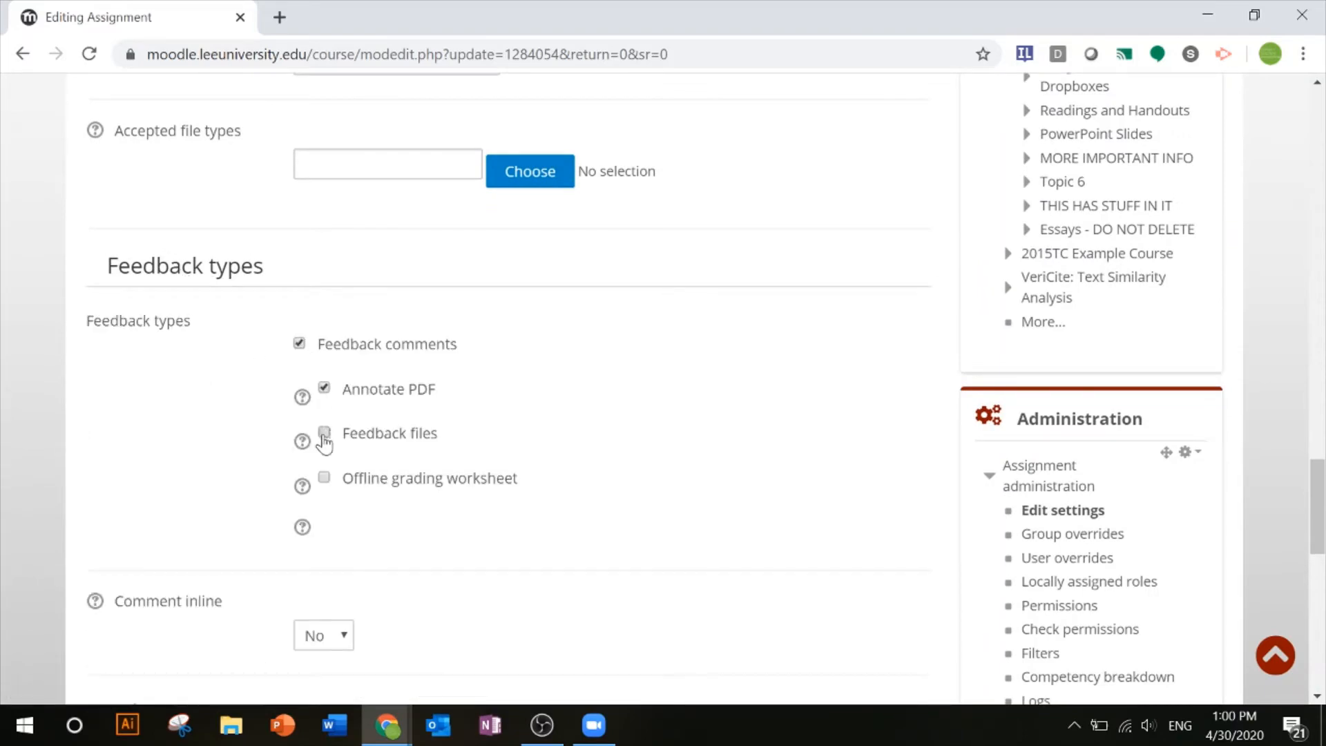
scroll(352, 519, "down", 2)
left_click(336, 487)
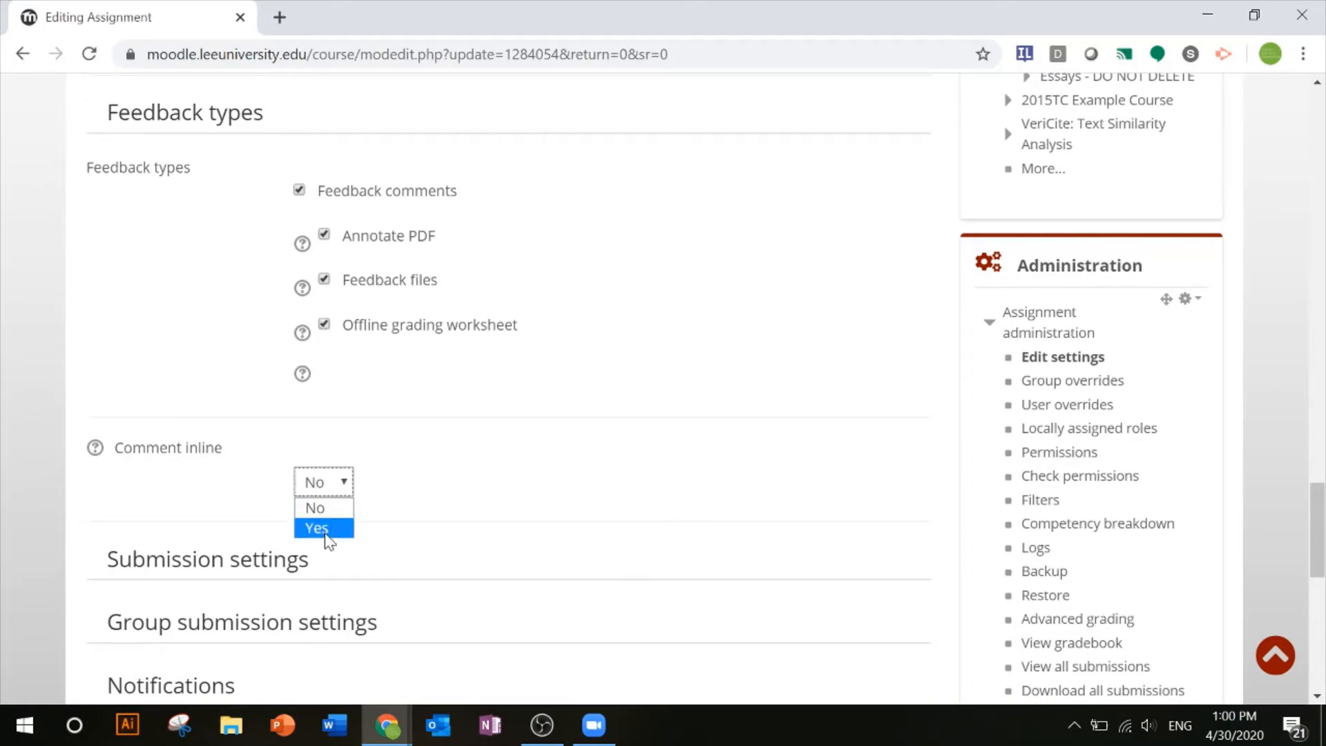
left_click(325, 530)
Save the assignment settings and return to the course.
scroll(444, 486, "down", 10)
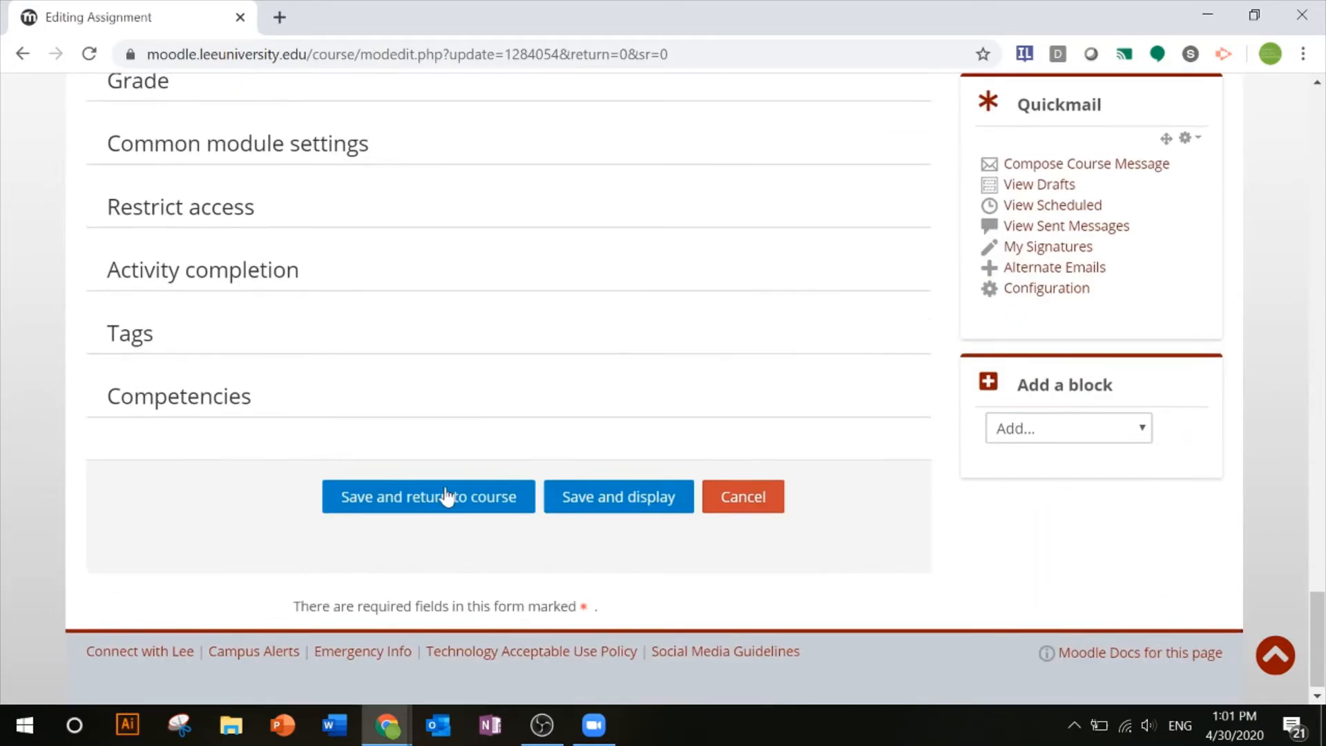
left_click(423, 506)
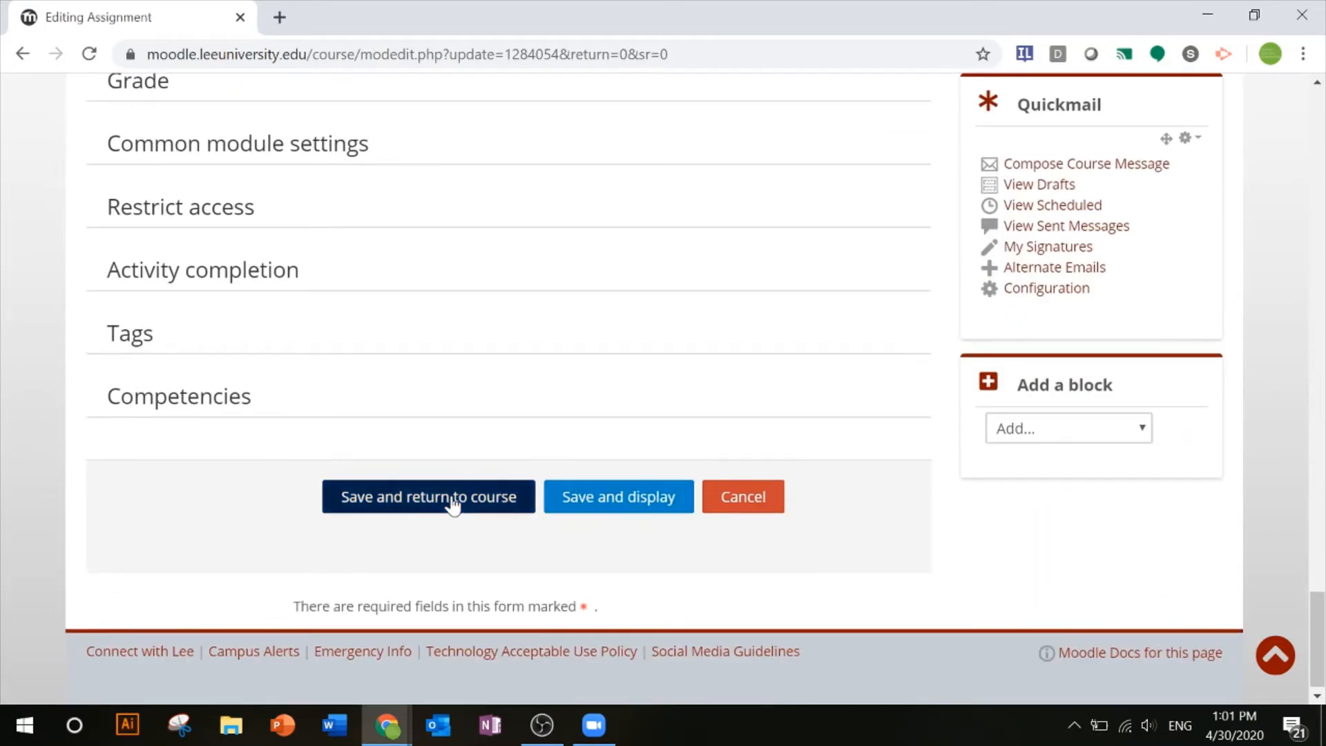
left_click(452, 503)
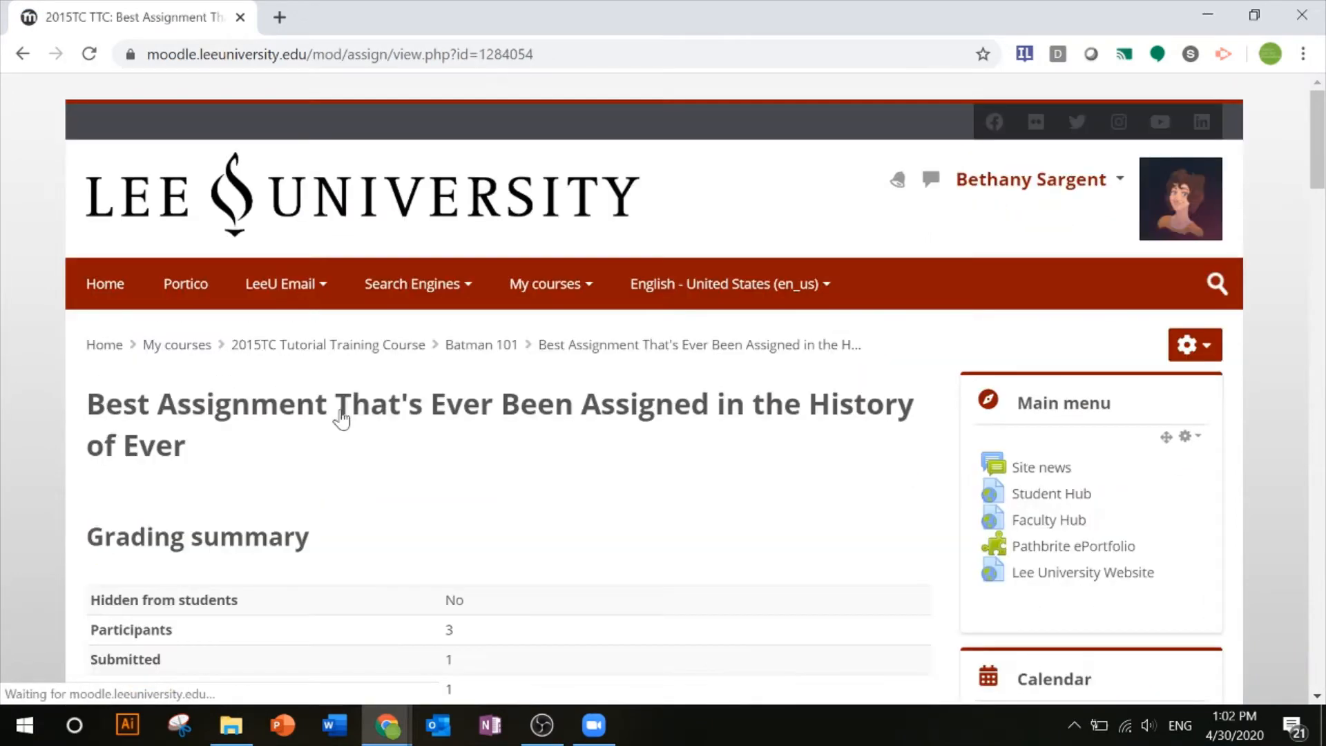
Start grading the assignment and go to the next student, whose submission is Gradebook.docx.
scroll(537, 491, "down", 3)
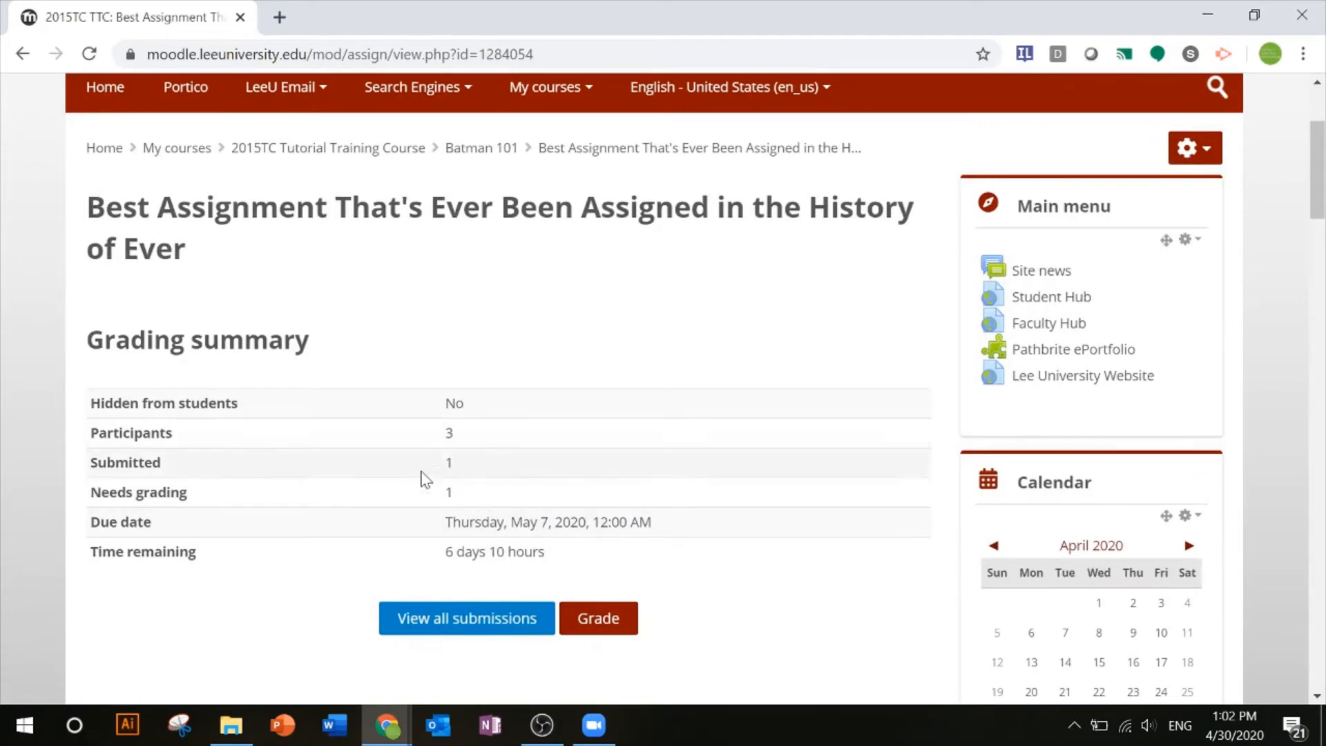
left_click(586, 623)
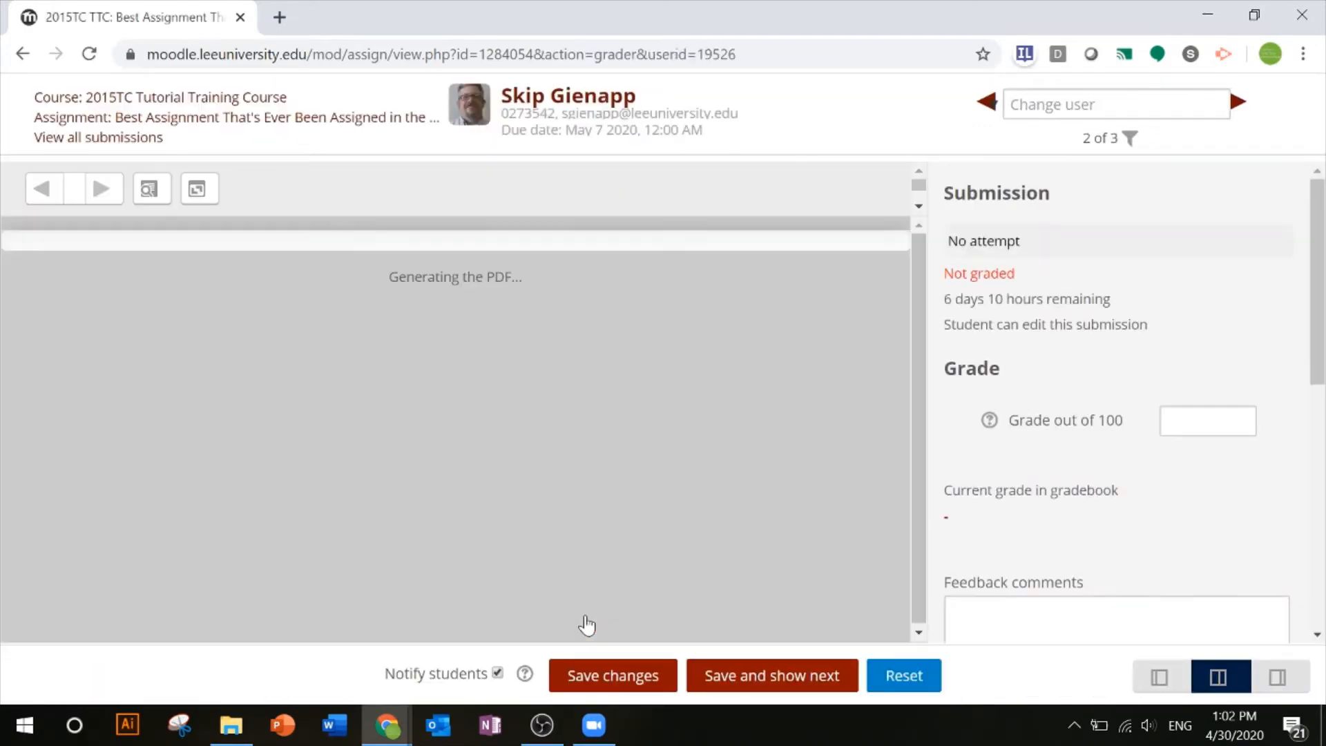
left_click(1240, 104)
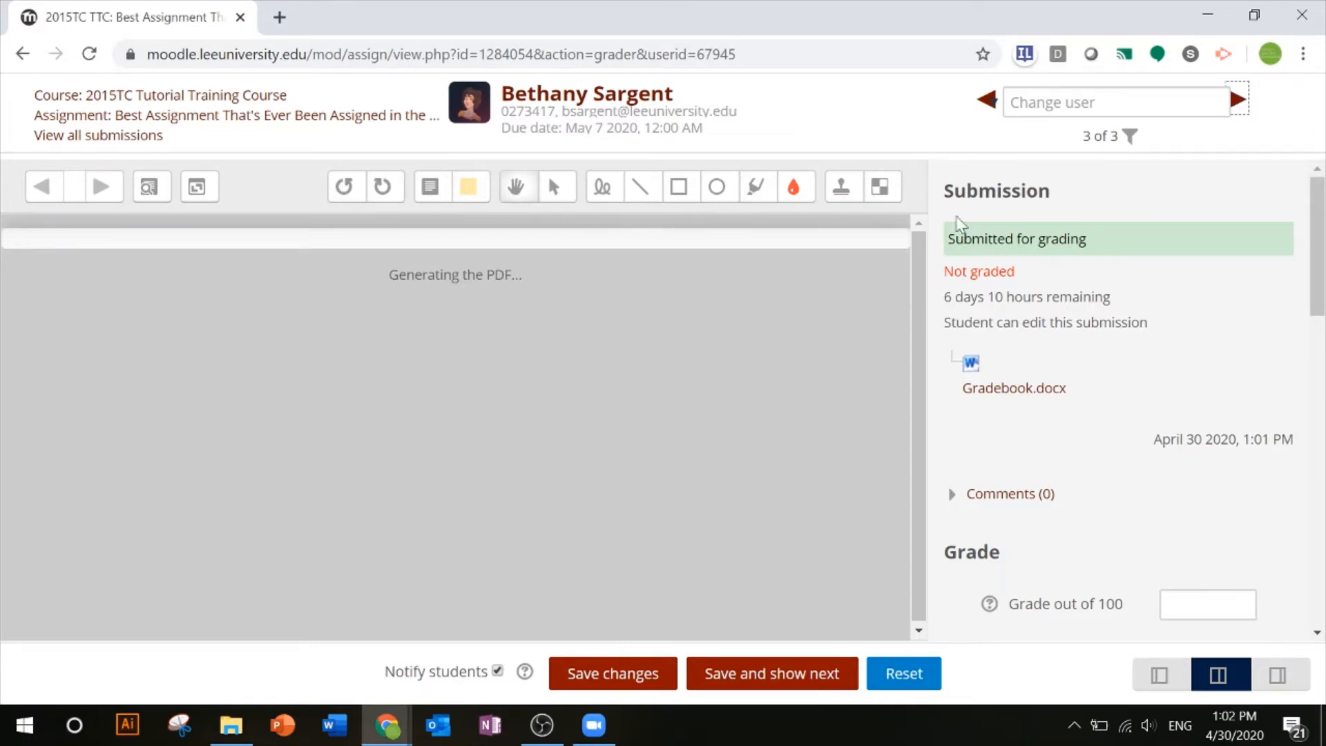
Enter "General comments about the paper go here." as the feedback comment for the submission.
scroll(1136, 420, "down", 10)
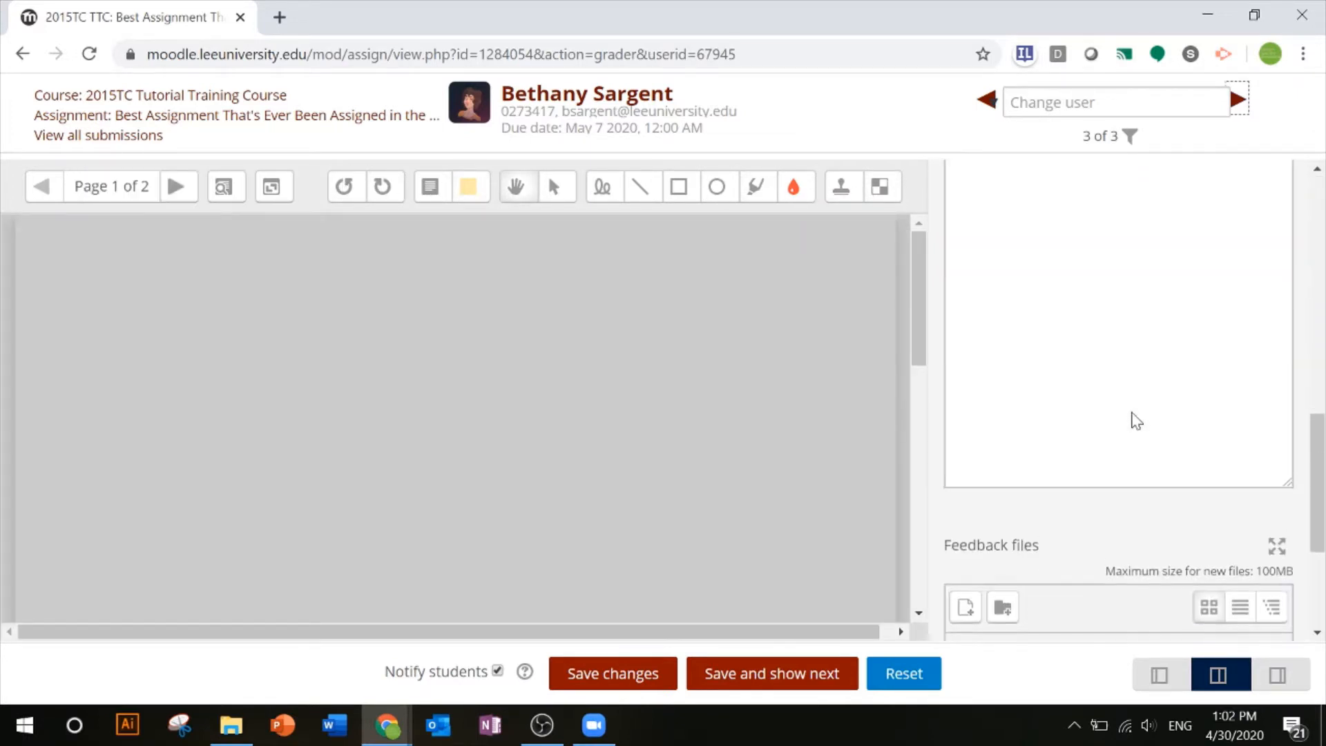
scroll(1136, 420, "up", 8)
scroll(1136, 419, "down", 3)
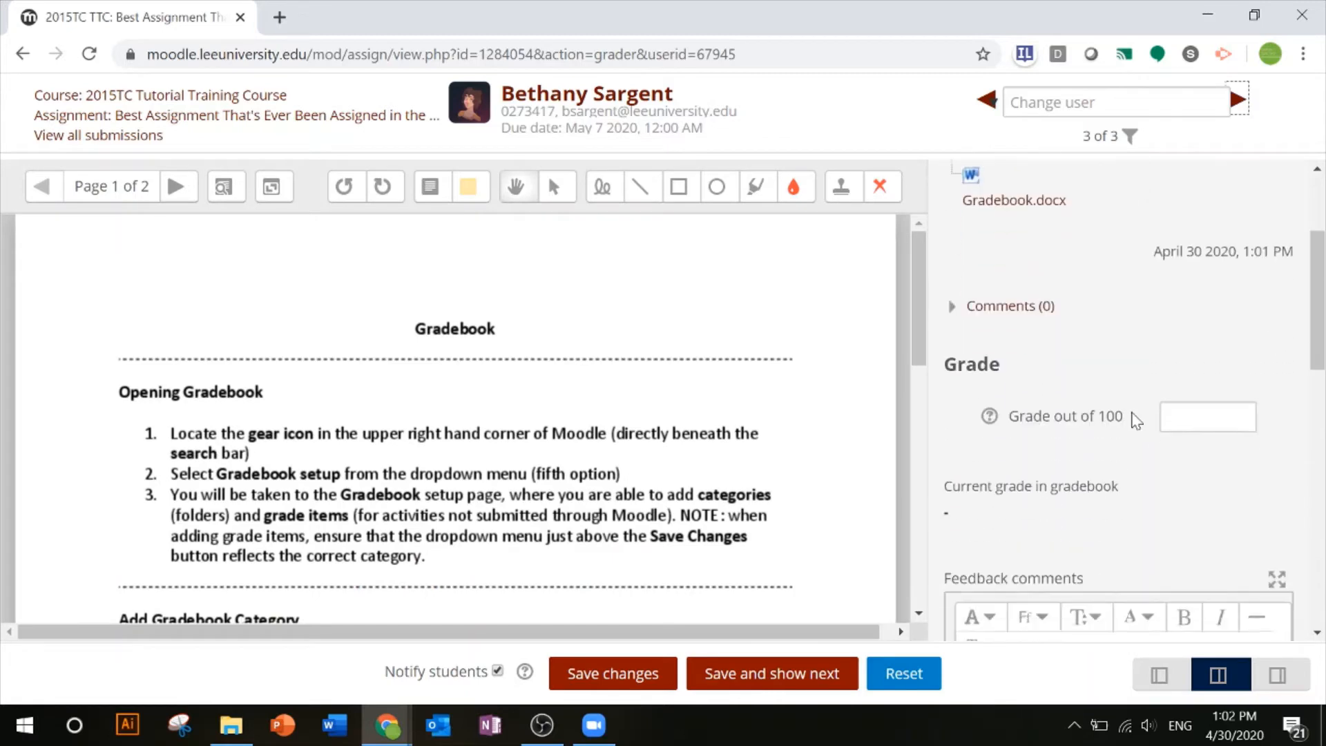
scroll(1135, 420, "down", 3)
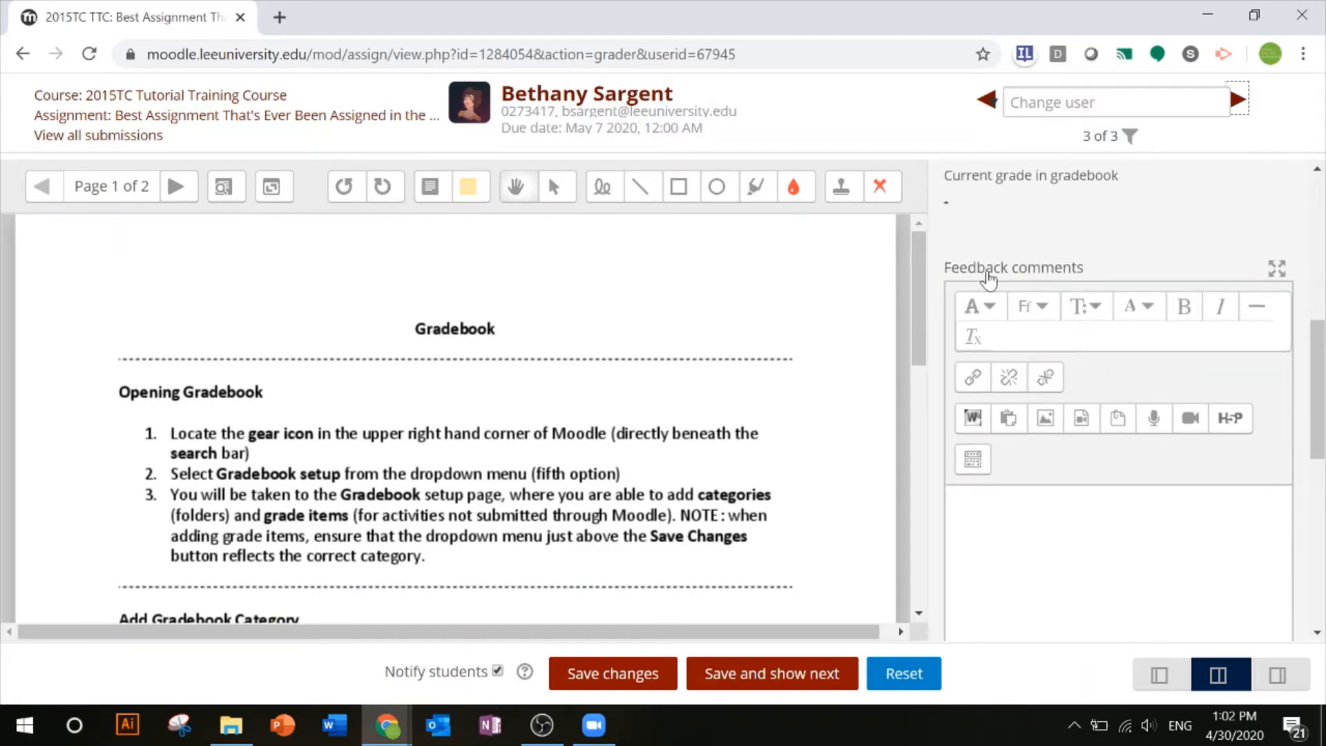
scroll(1112, 272, "down", 2)
left_click(1105, 428)
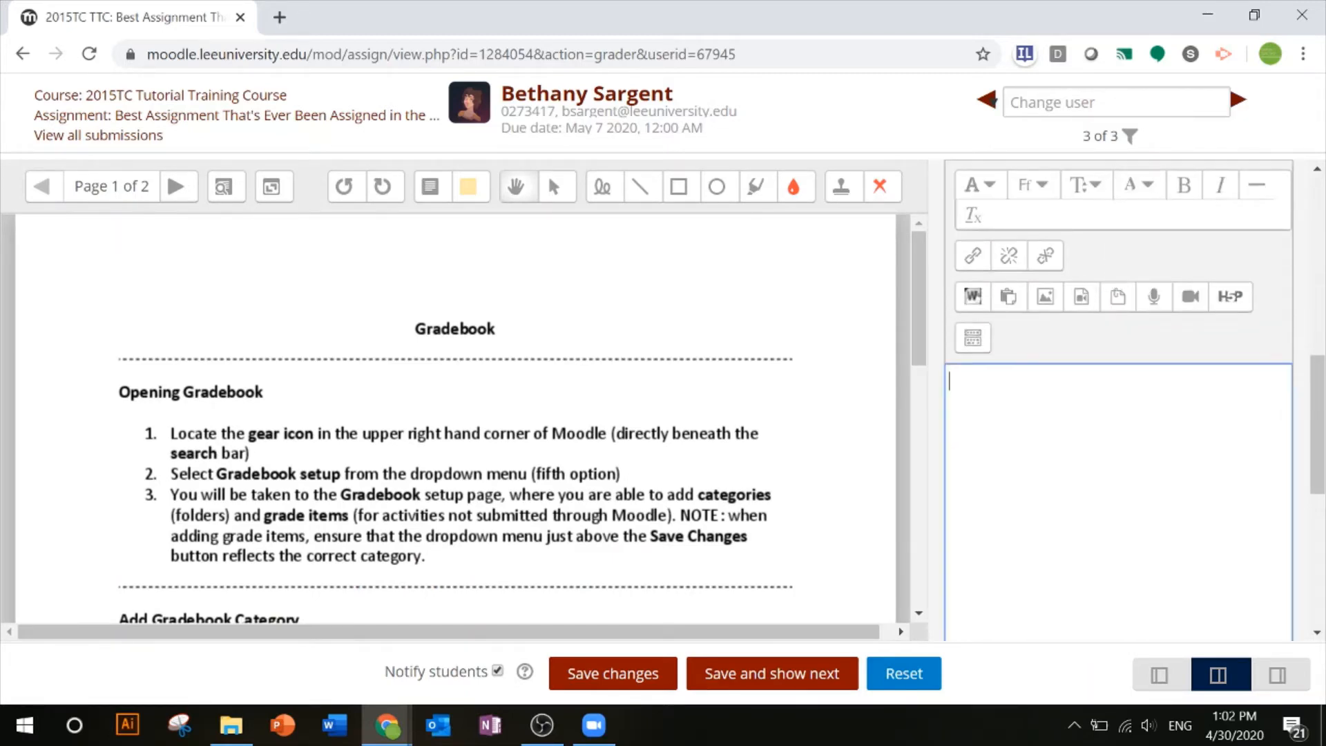
type("General comments about the paper g")
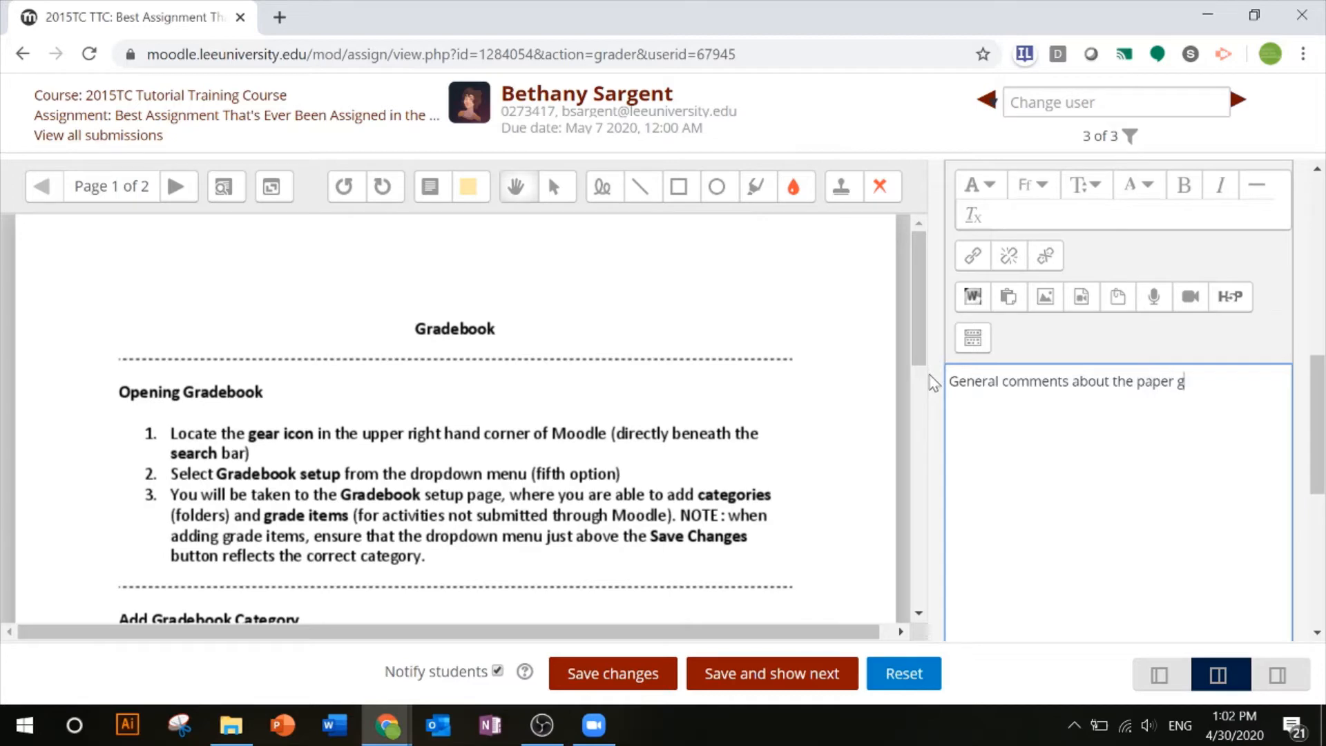
type("o her")
Place a yellow comment reading "This opening sucks." beside the Opening Gradebook heading on page 1.
scroll(1080, 449, "down", 5)
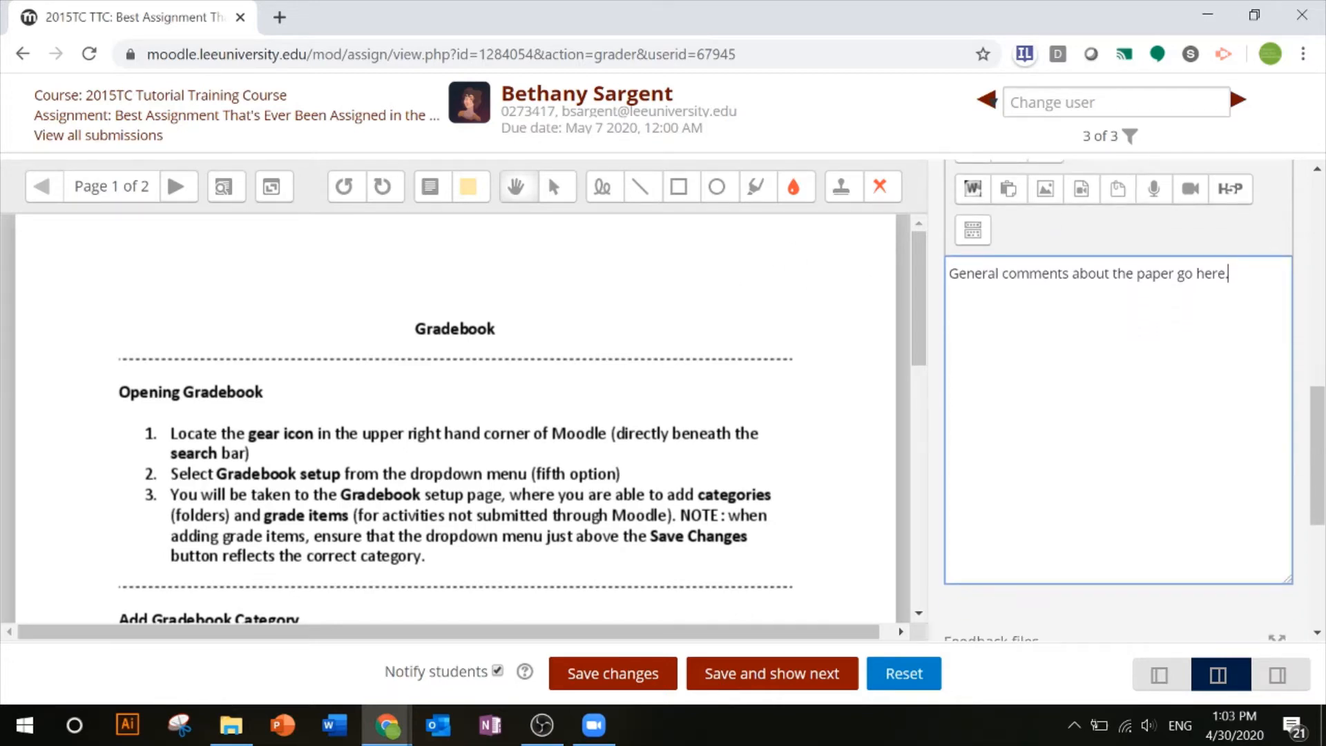
scroll(1081, 452, "down", 3)
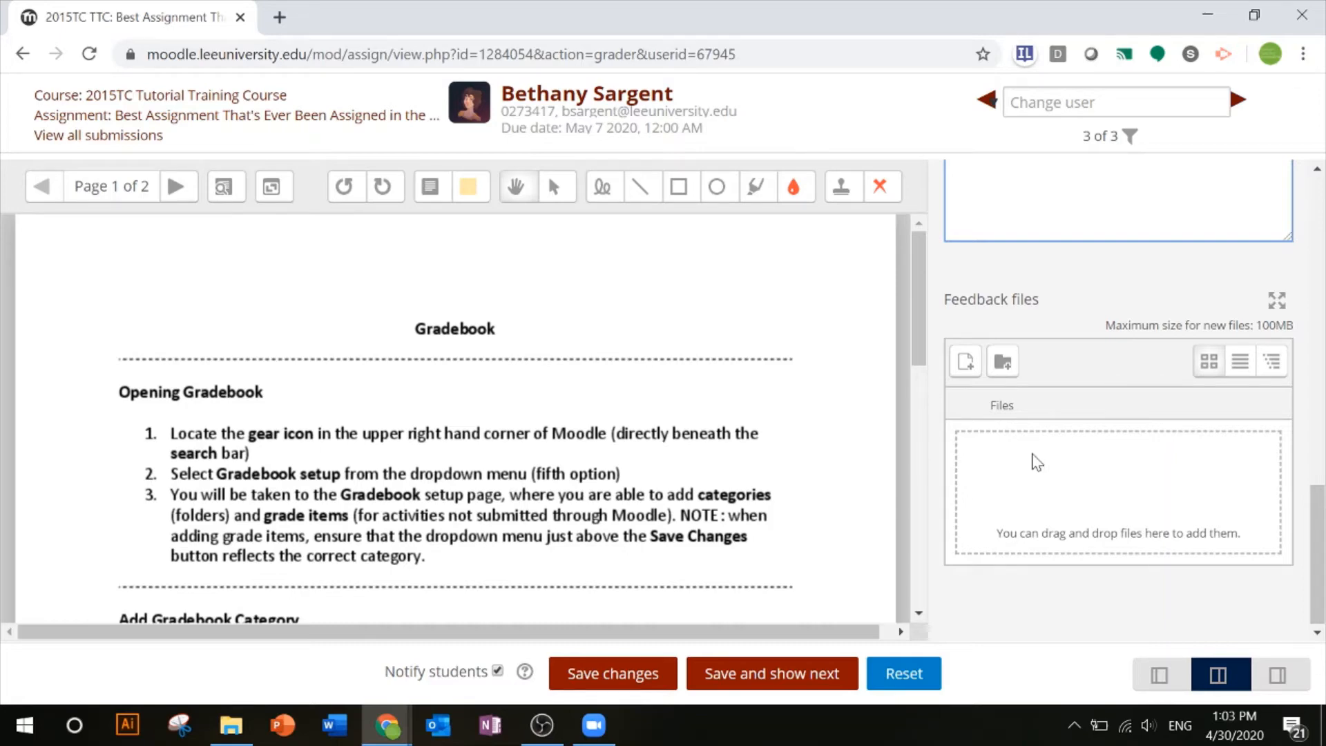
scroll(1035, 463, "up", 5)
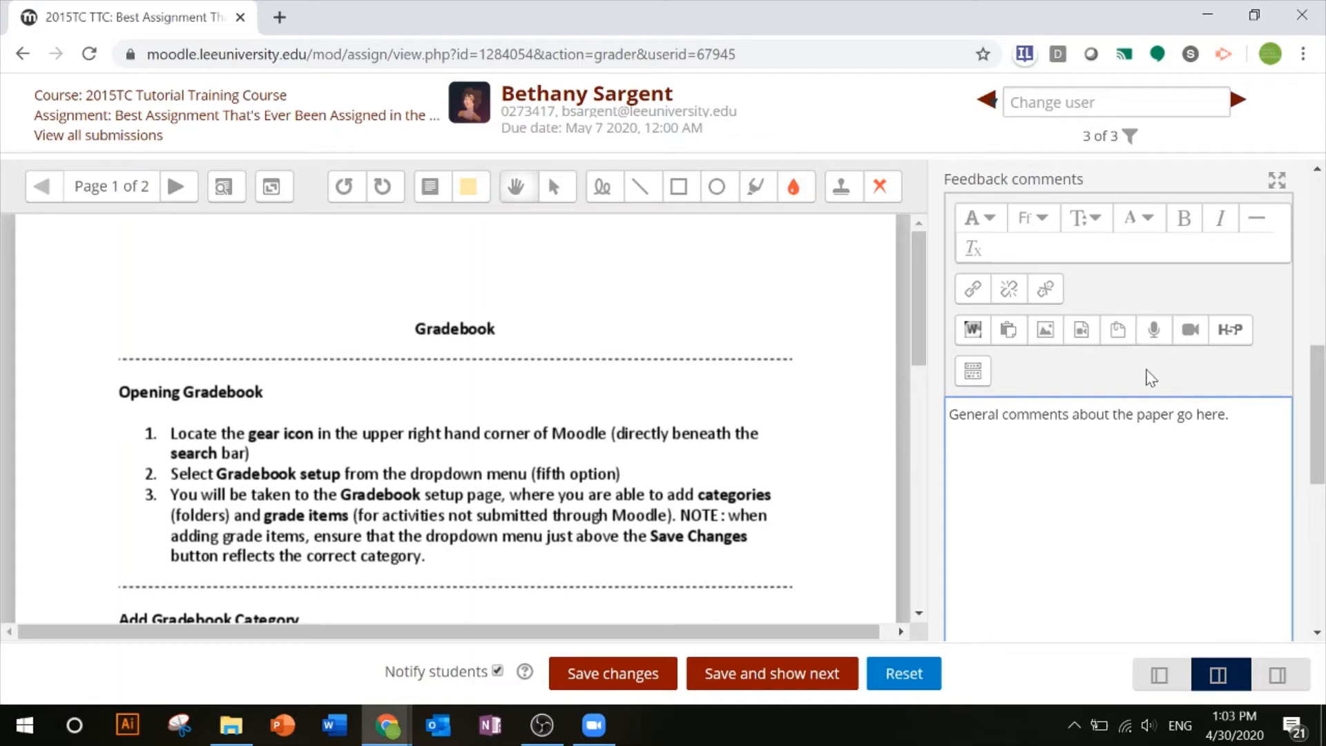
scroll(1149, 377, "up", 5)
scroll(1149, 376, "up", 4)
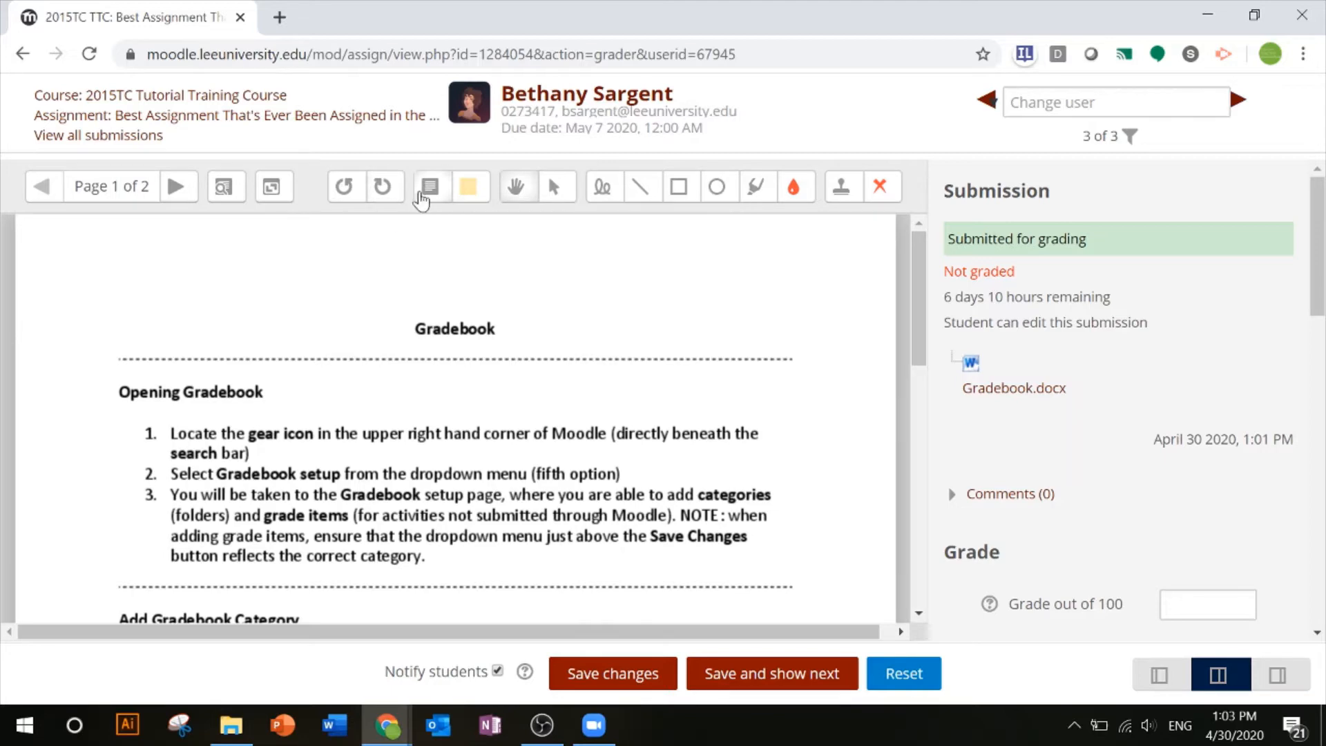
left_click(463, 197)
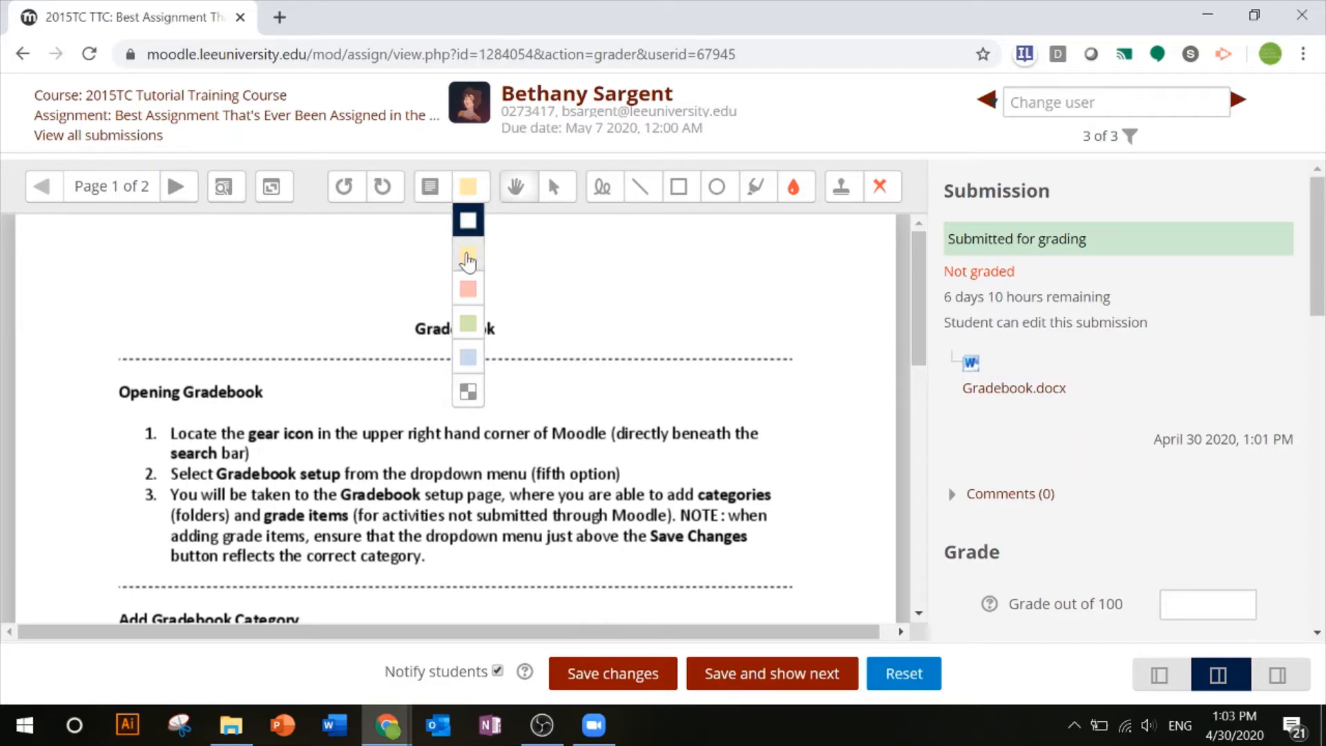
left_click(433, 195)
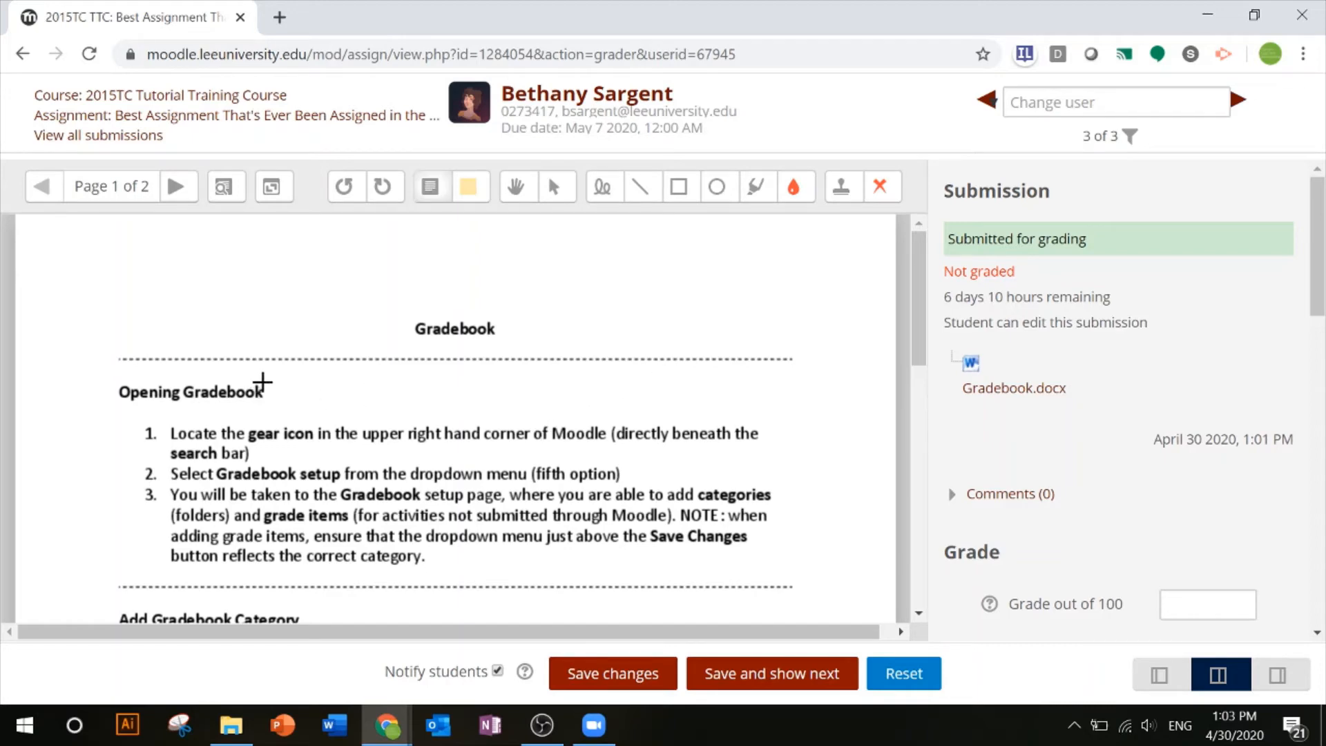
left_click_drag(262, 381, 694, 454)
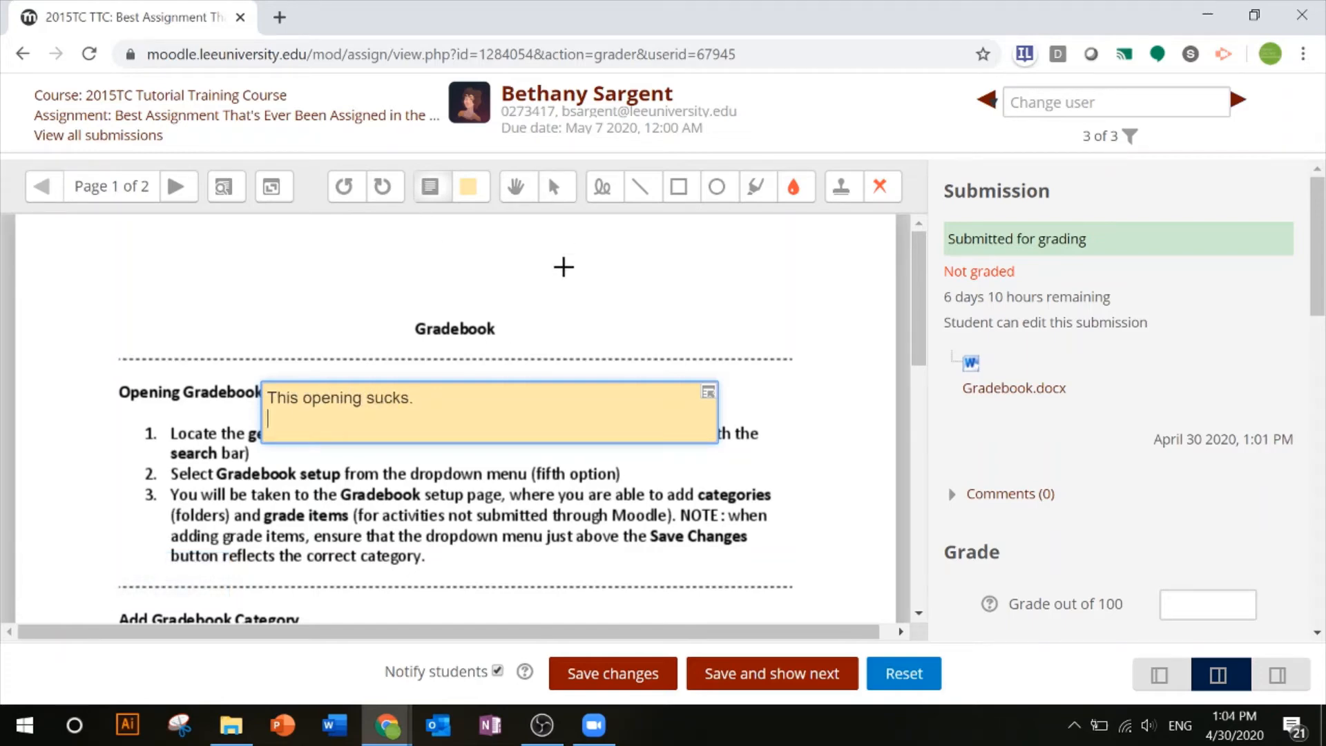
left_click(553, 187)
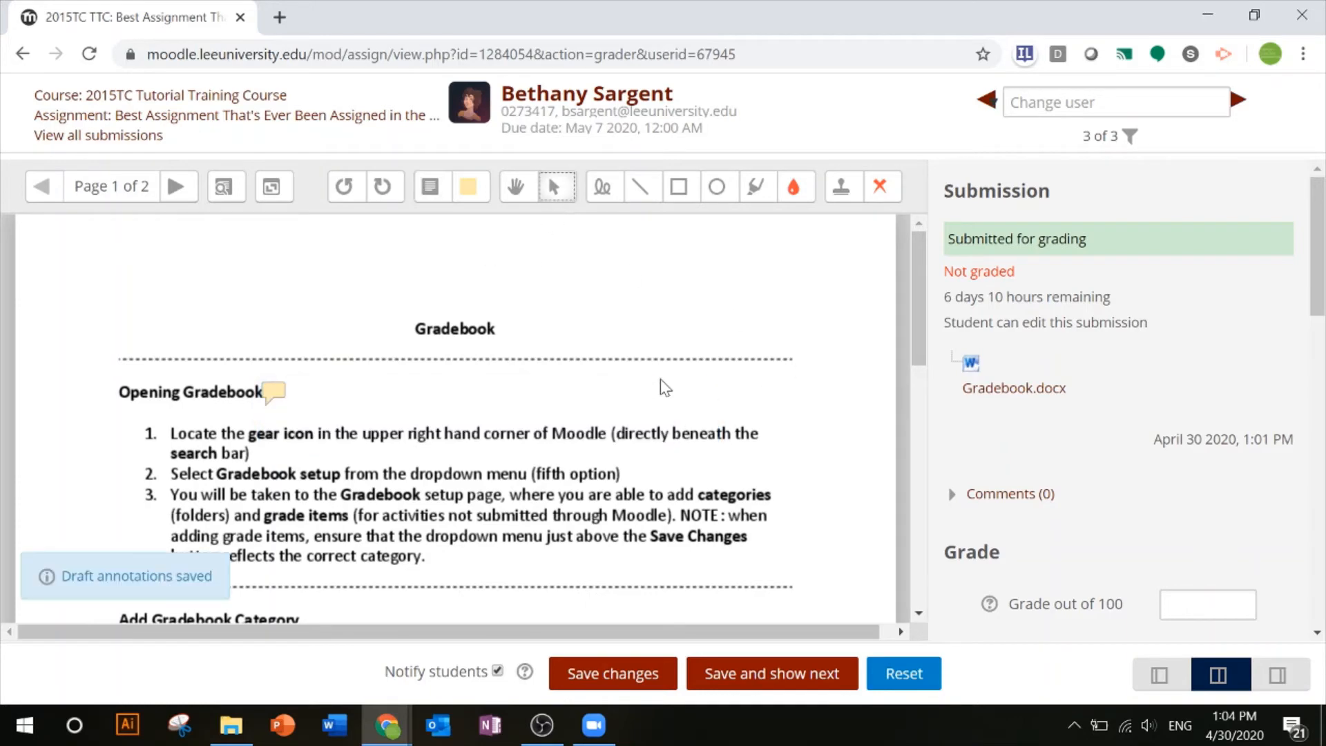
Reopen the yellow comment beside the Opening Gradebook heading and delete it.
mouse_move(269, 391)
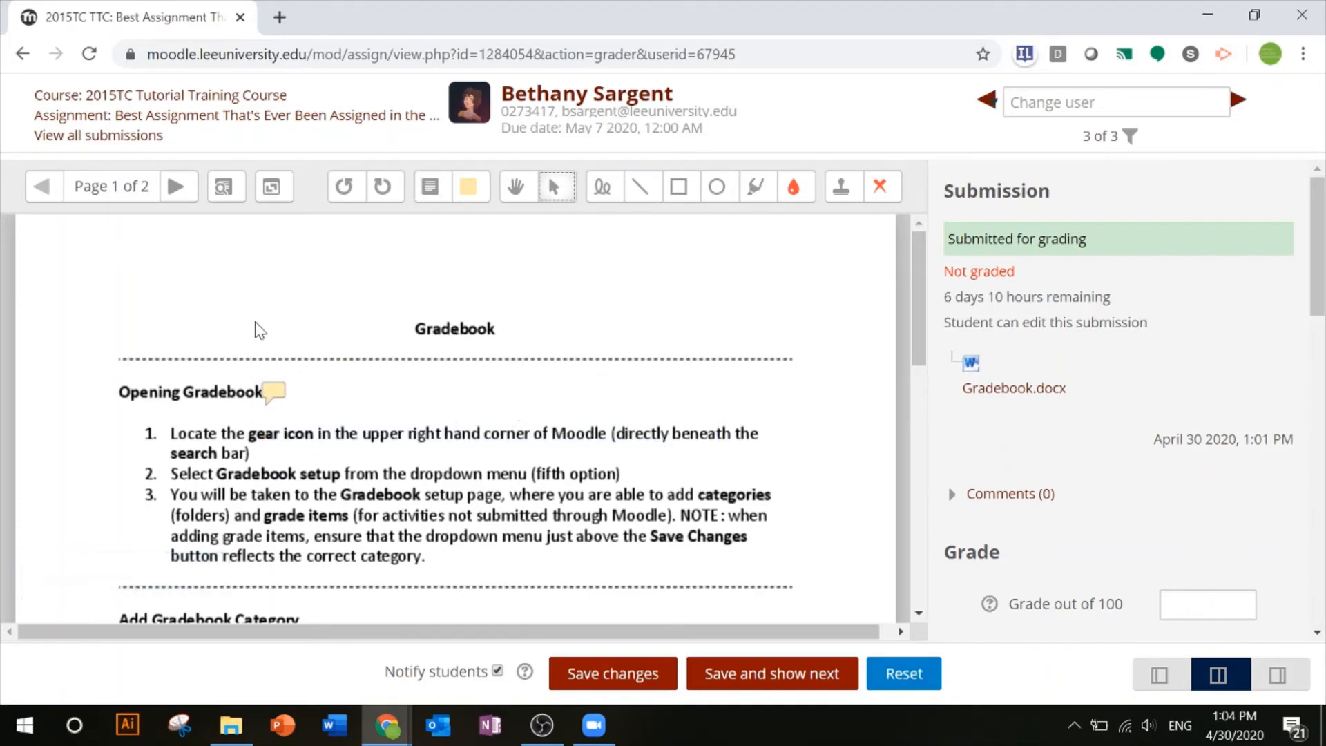
mouse_move(273, 425)
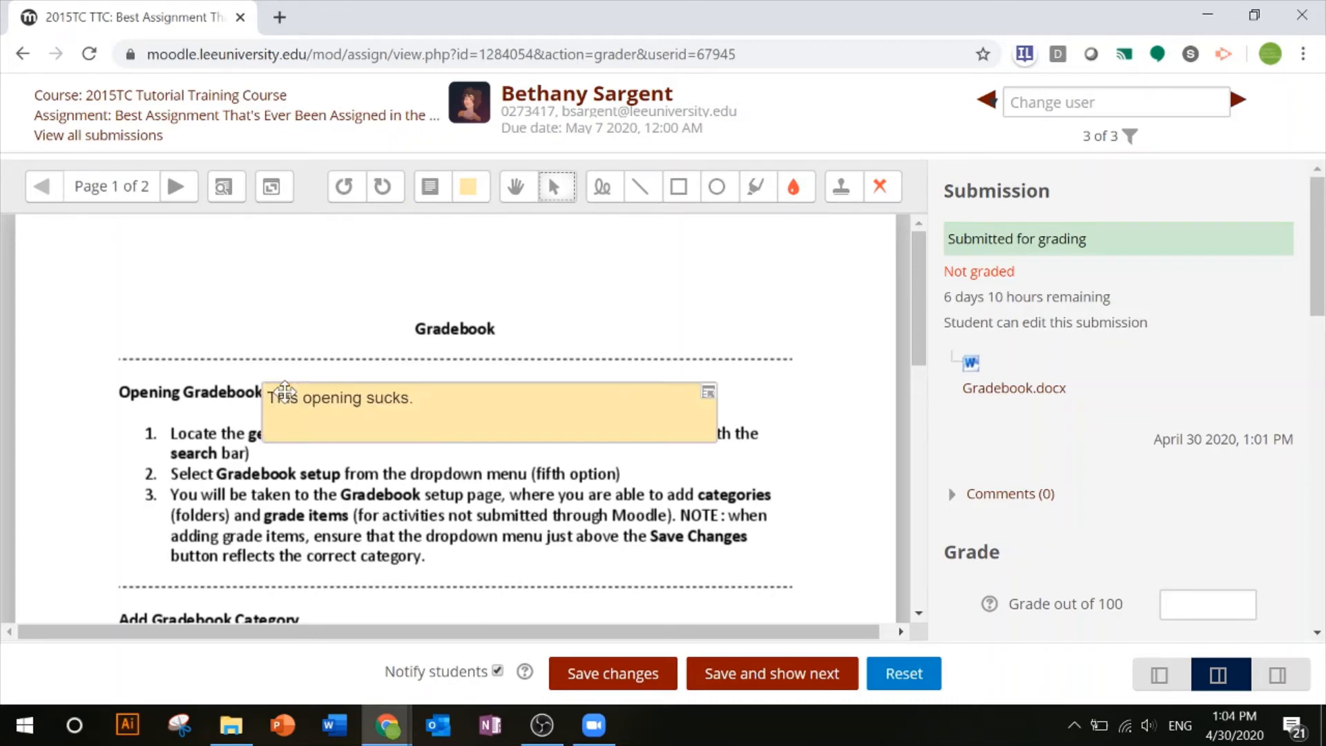
left_click(331, 413)
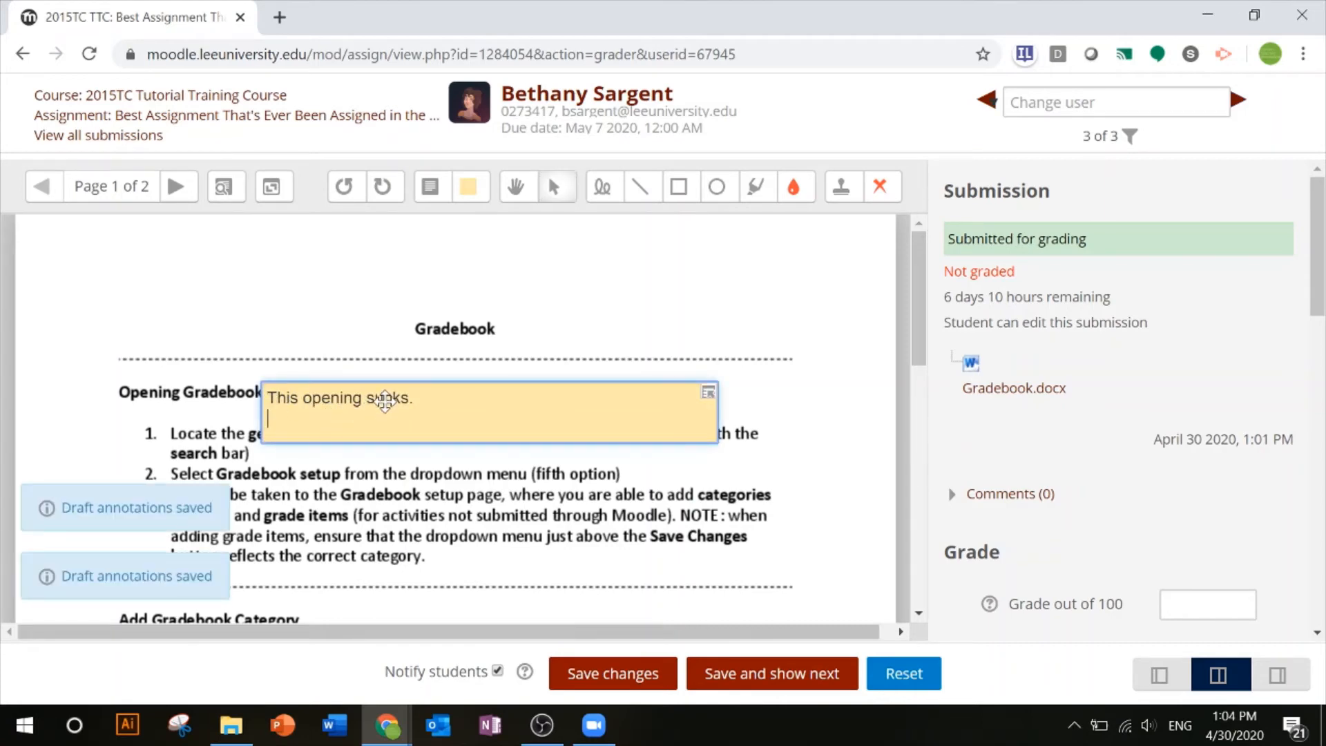
left_click(707, 396)
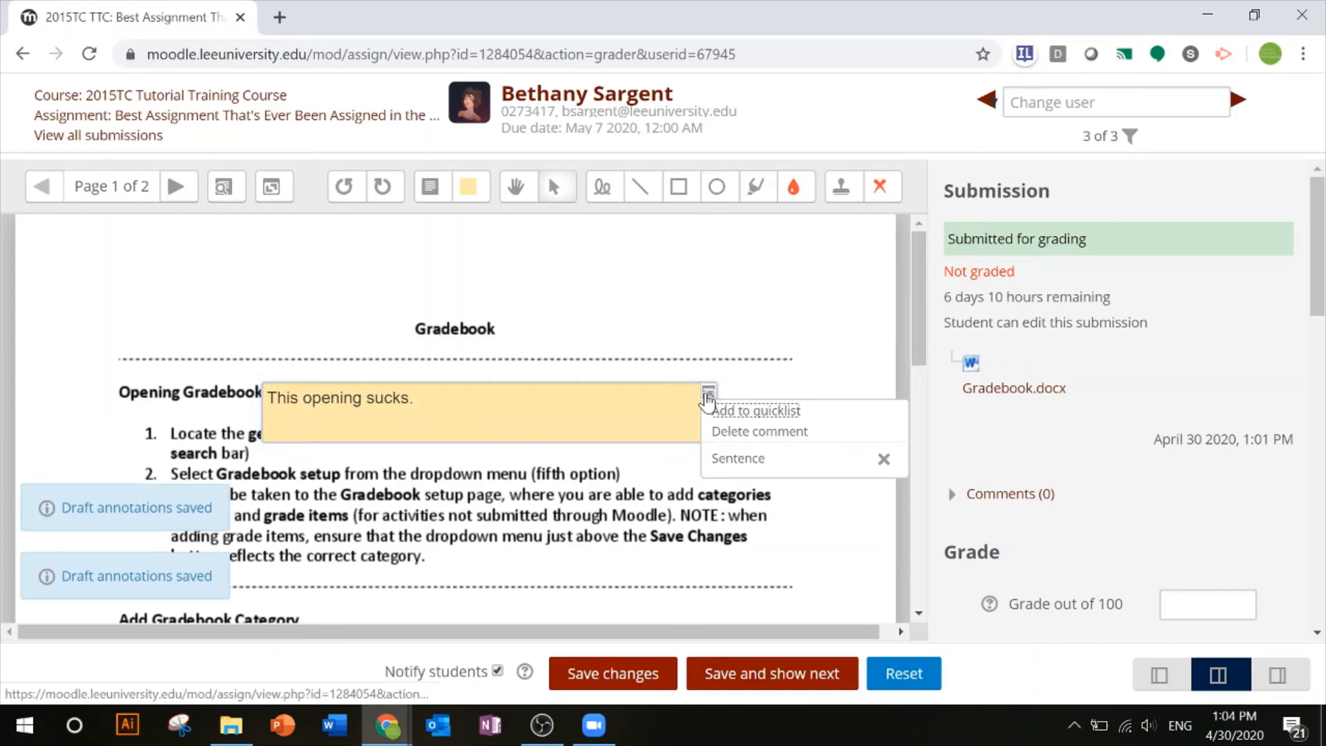
left_click(725, 434)
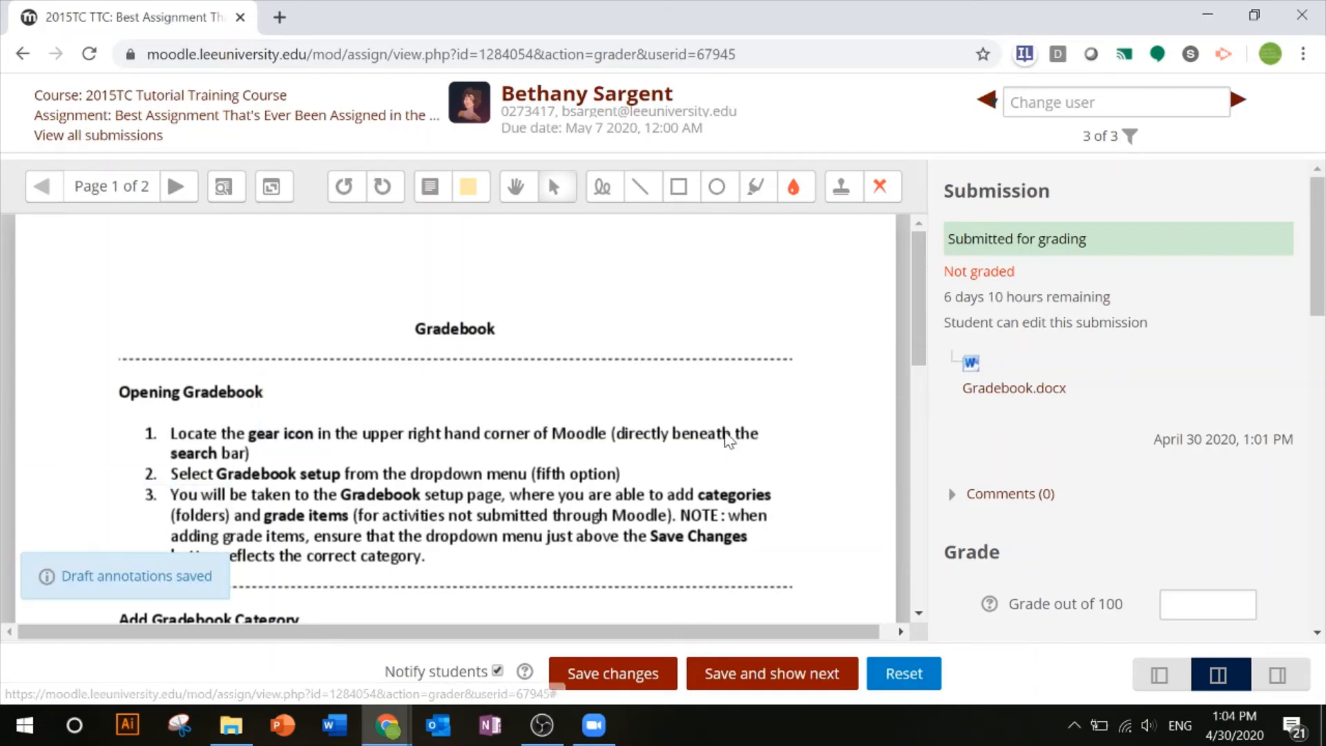
Circle the Gradebook title on page 1 with a red freehand pen stroke.
left_click(601, 187)
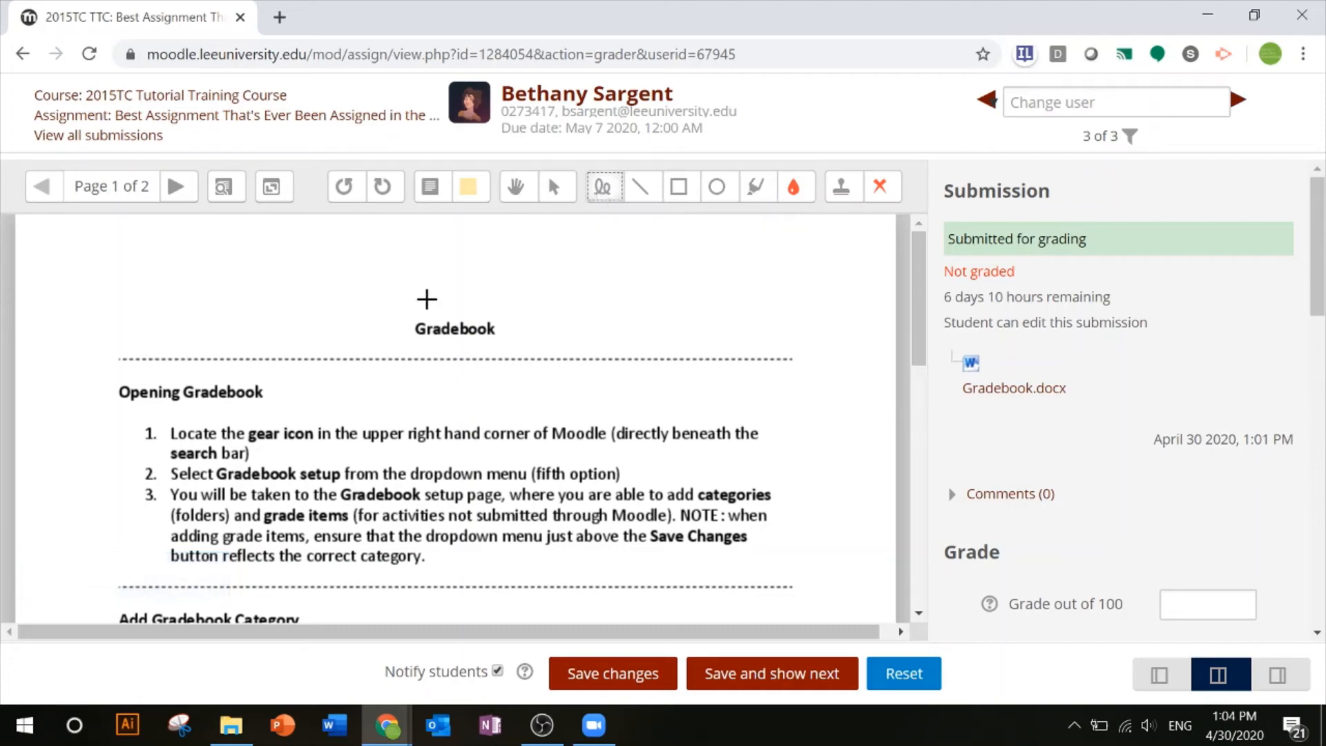
mouse_move(447, 305)
left_mouse_down()
mouse_move(571, 325)
mouse_move(405, 305)
left_mouse_up()
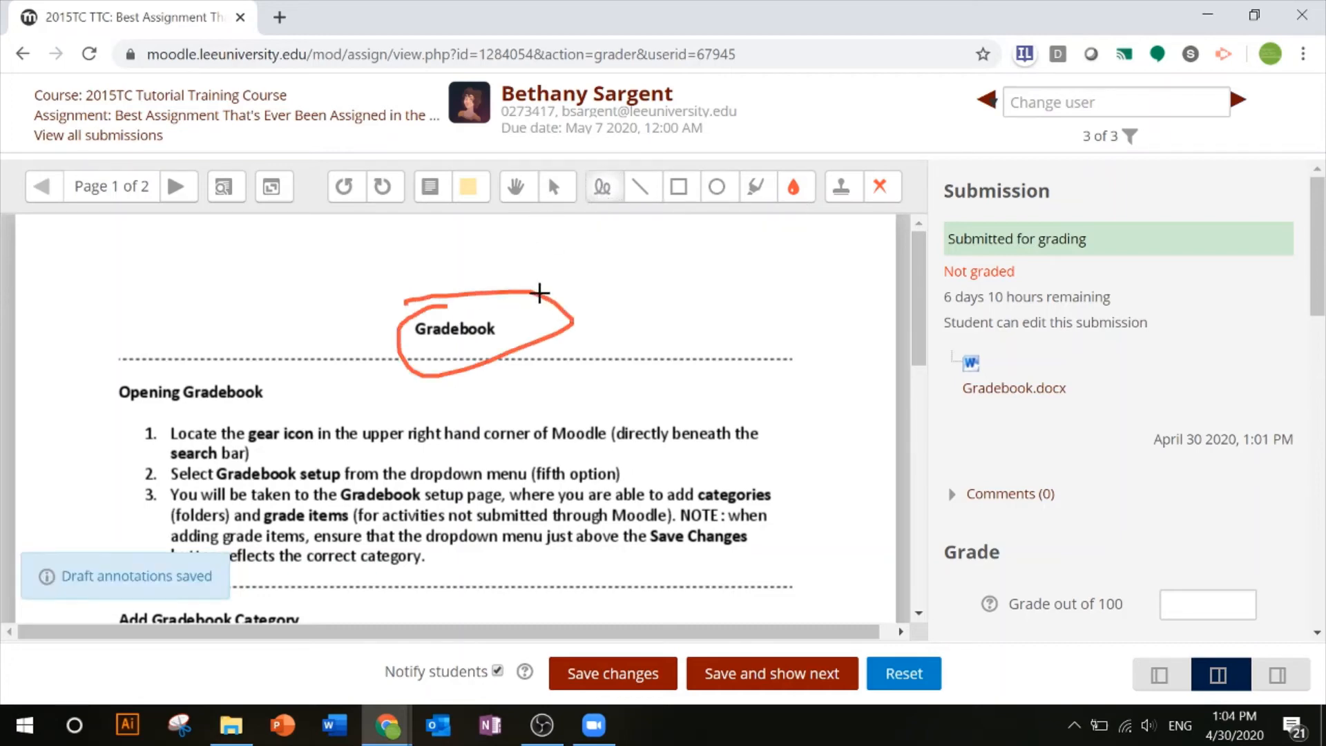
left_click(554, 186)
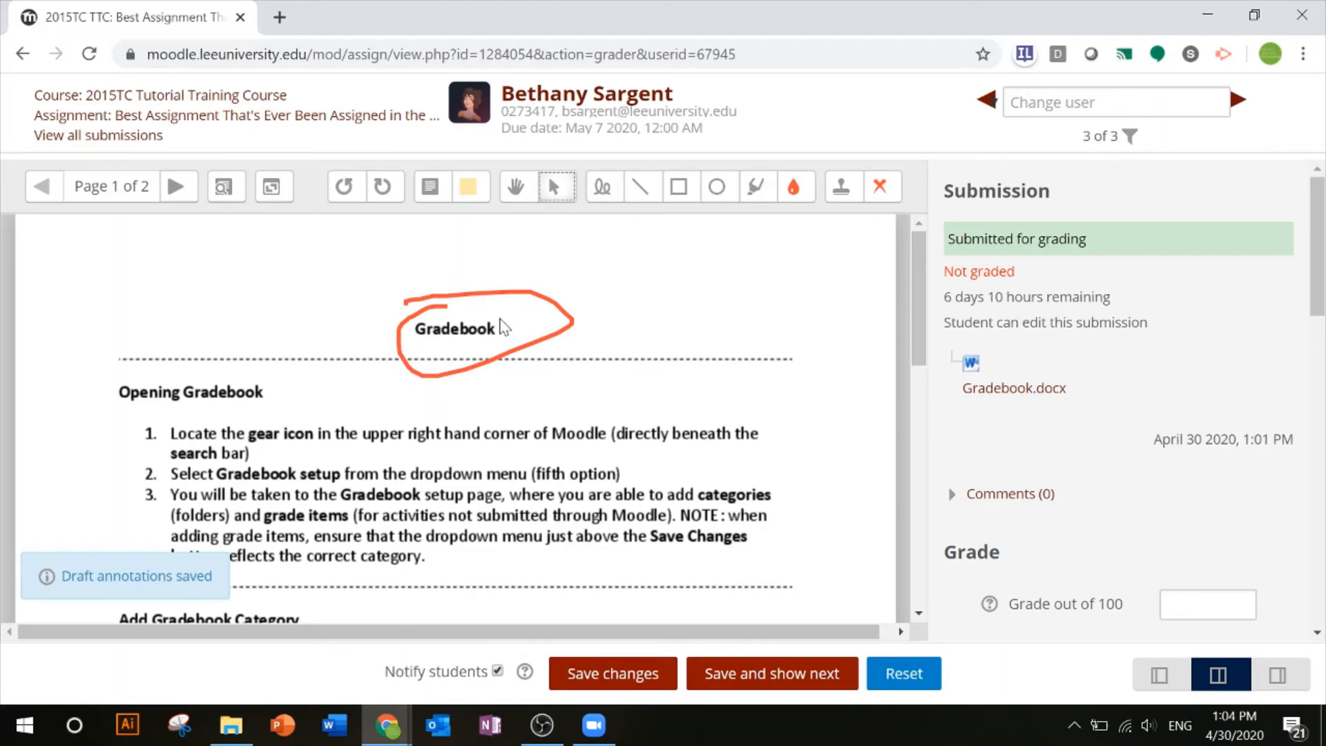
Delete the red freehand circle around the Gradebook title and draw a red horizontal line above the title.
left_click(504, 303)
left_click(556, 306)
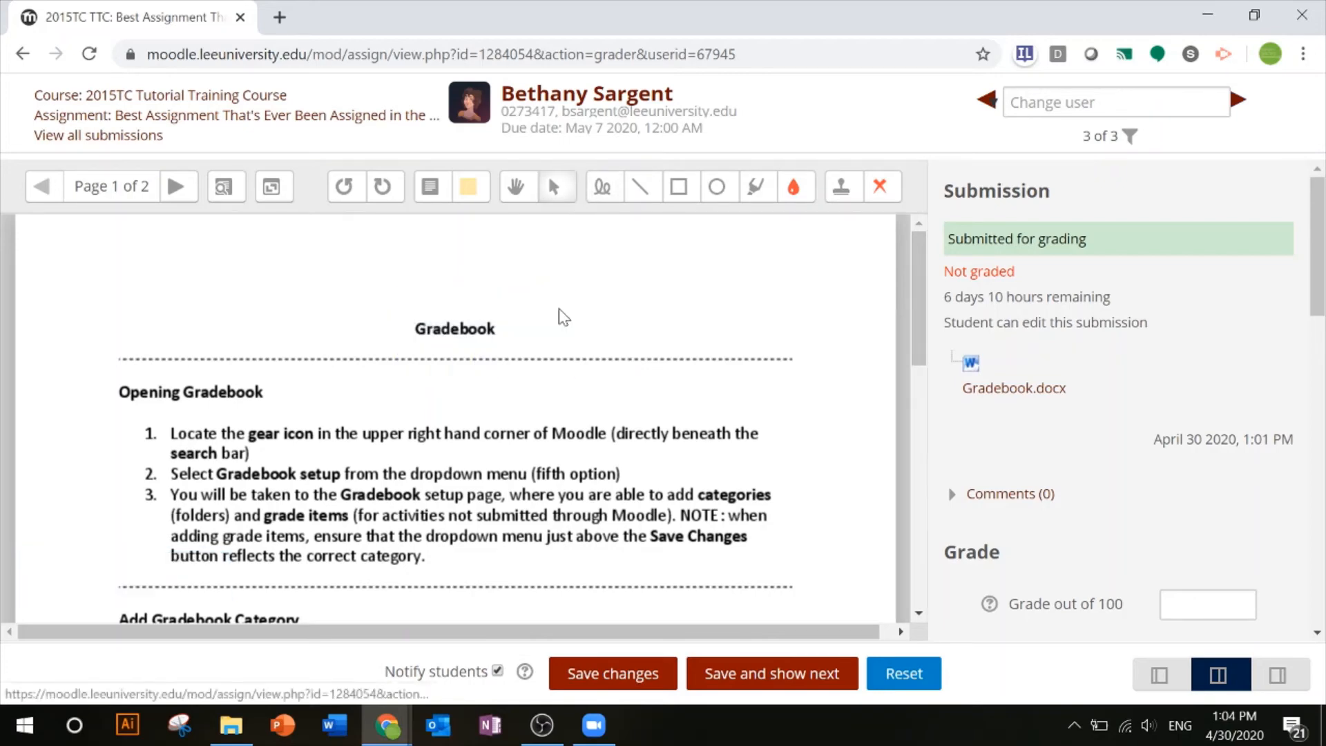
left_click(637, 197)
left_click_drag(376, 281, 642, 284)
Draw a red rectangle around the Opening Gradebook heading and a red oval around the Gradebook title.
left_click(679, 188)
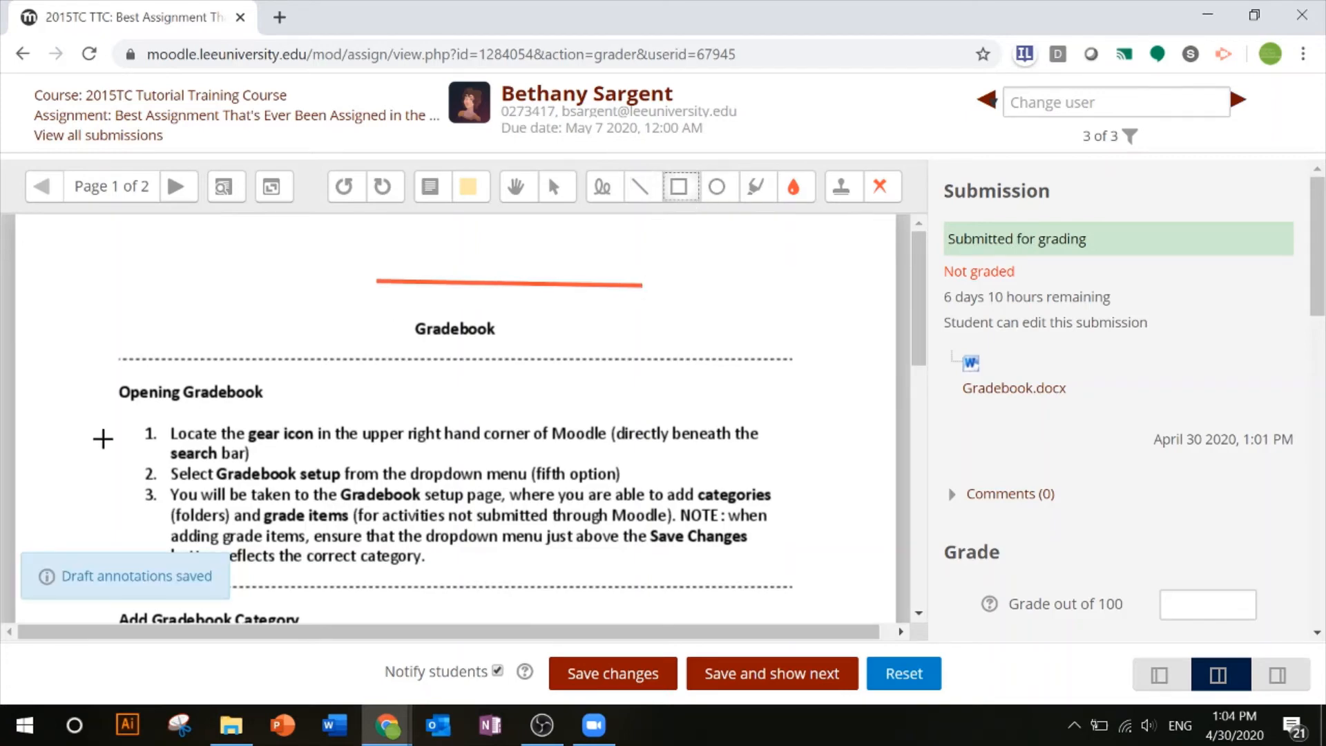
mouse_move(102, 374)
left_mouse_down()
mouse_move(204, 414)
mouse_move(302, 413)
left_mouse_up()
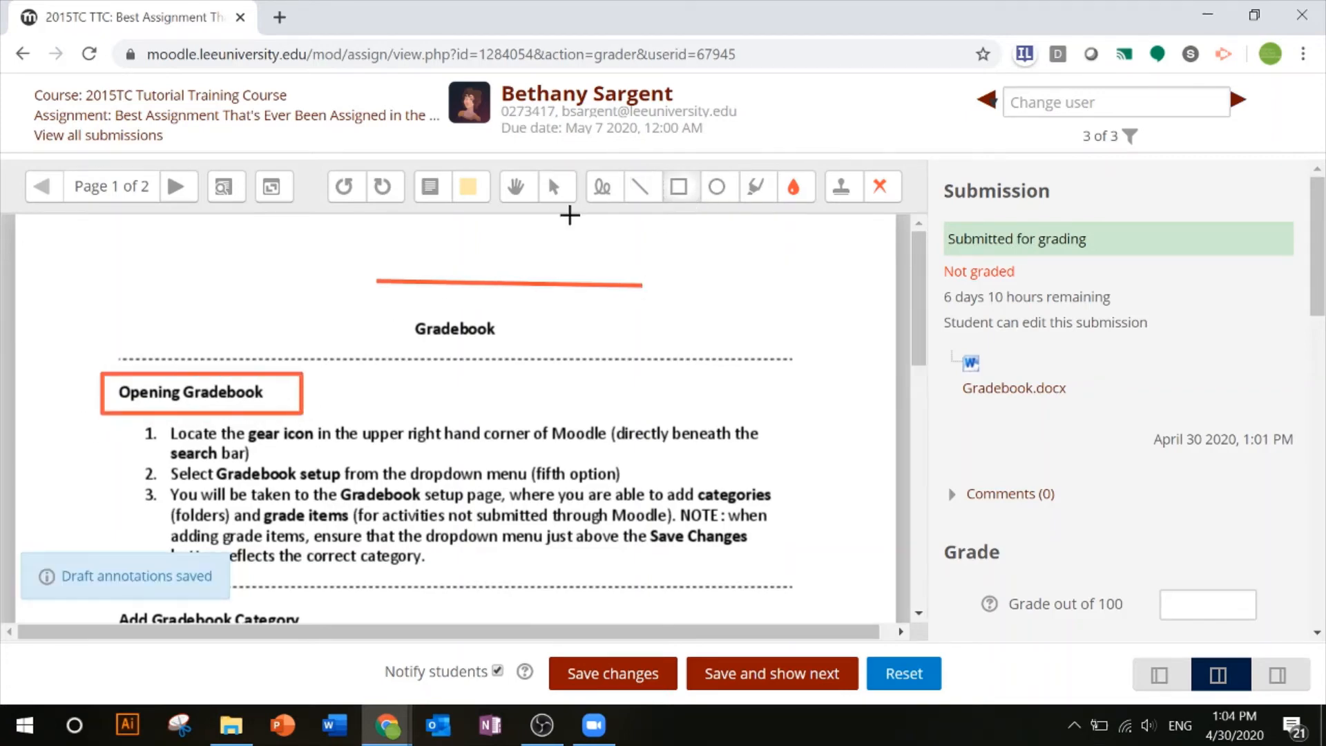
left_click(717, 188)
left_click_drag(381, 295, 517, 355)
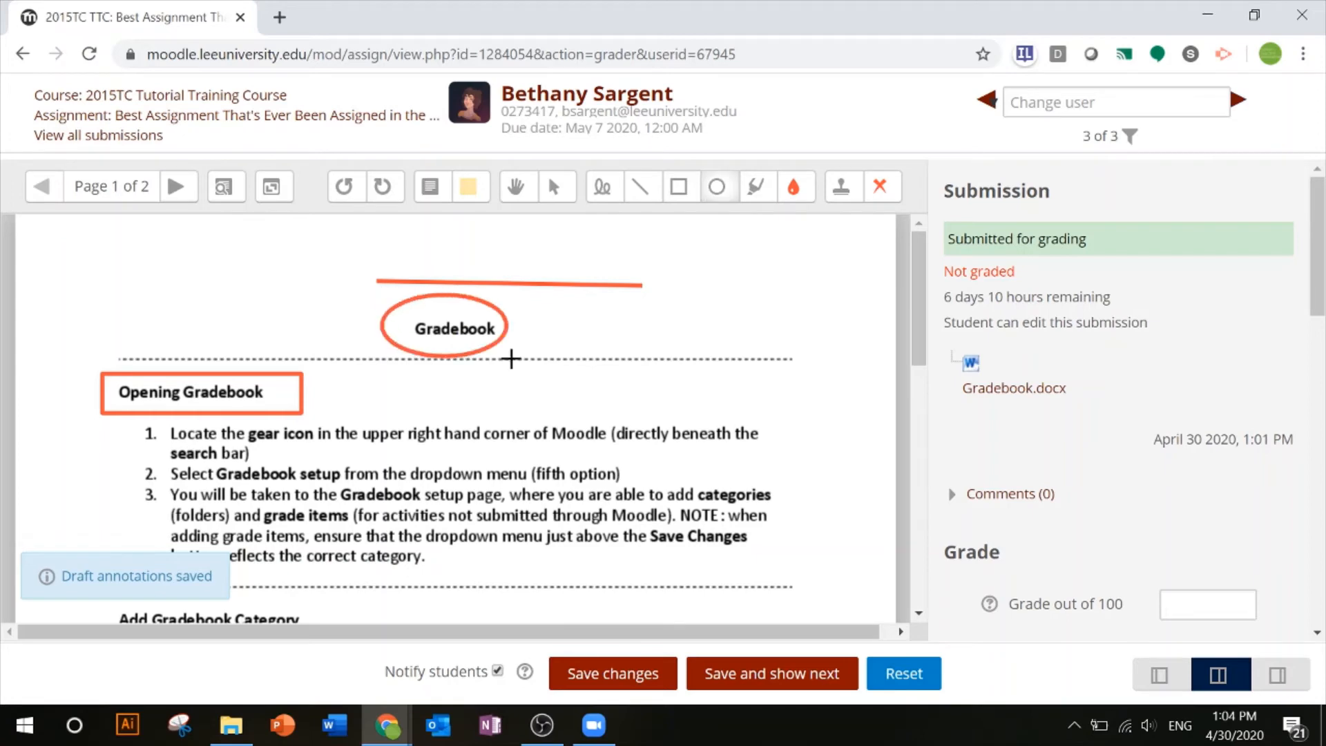
Highlight both lines of the first numbered instruction under Opening Gradebook in red.
left_click(762, 197)
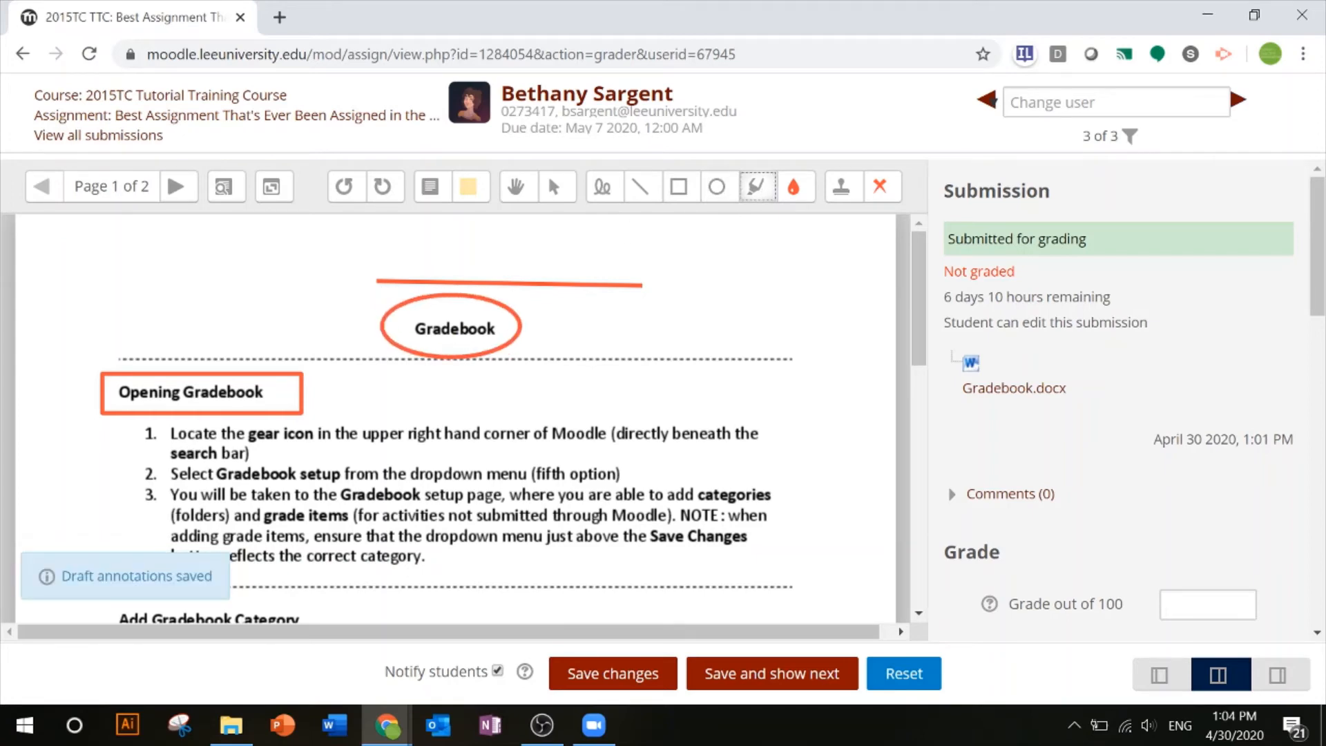
left_click_drag(166, 433, 758, 433)
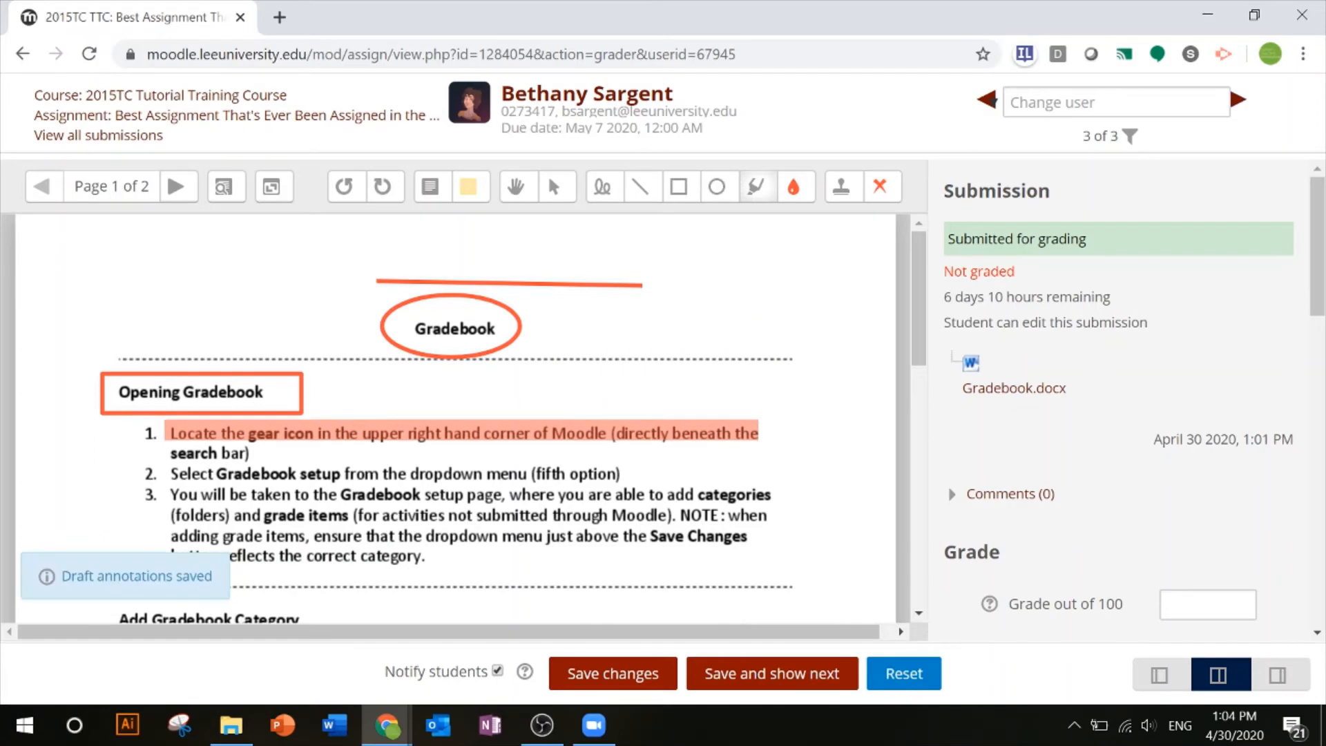
left_click_drag(157, 453, 255, 453)
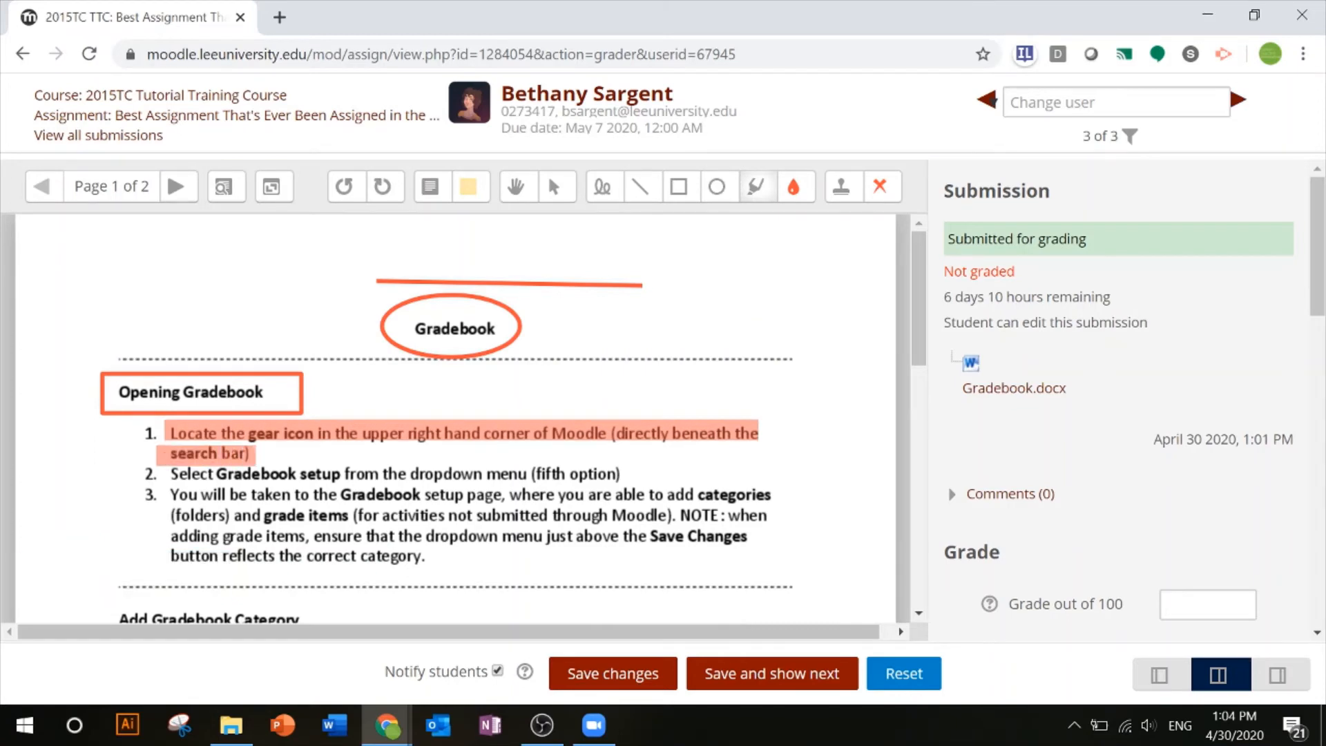
Change the annotation colour to blue and highlight the Gradebook title.
left_click(792, 188)
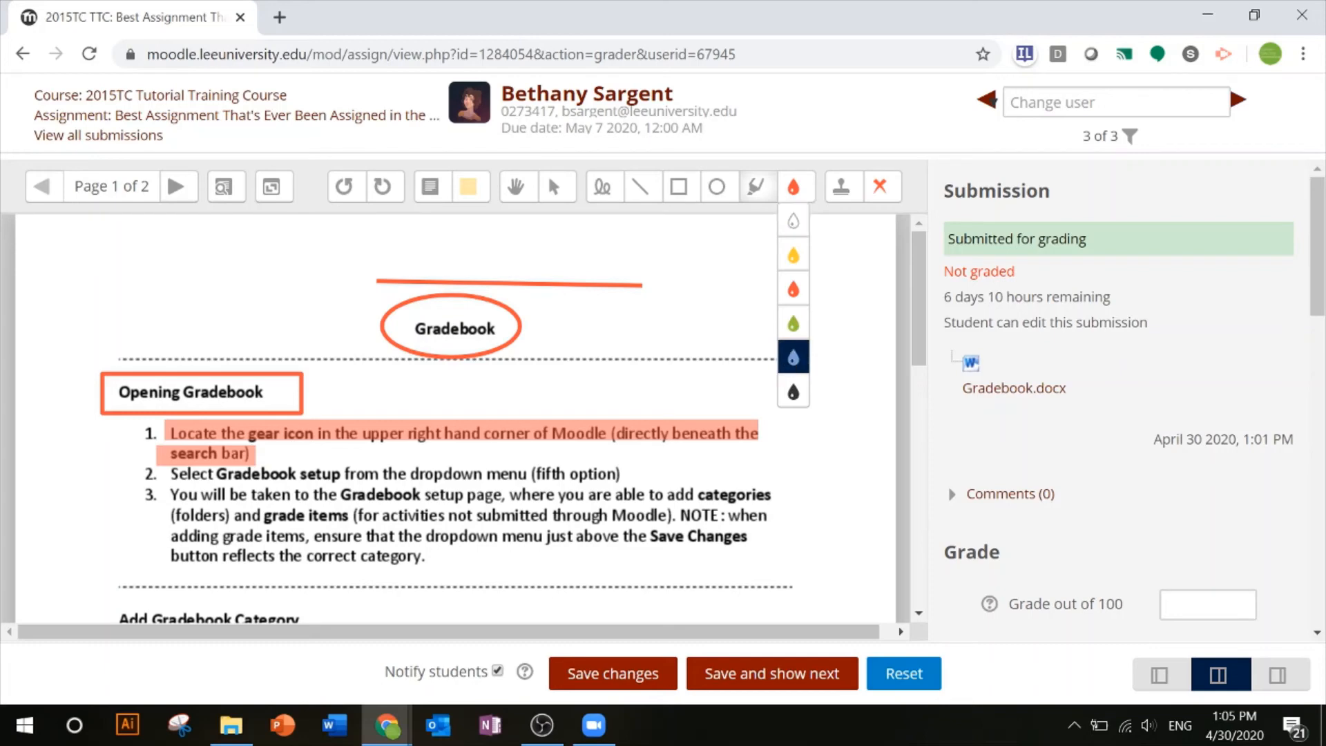
left_click(792, 359)
left_click(754, 192)
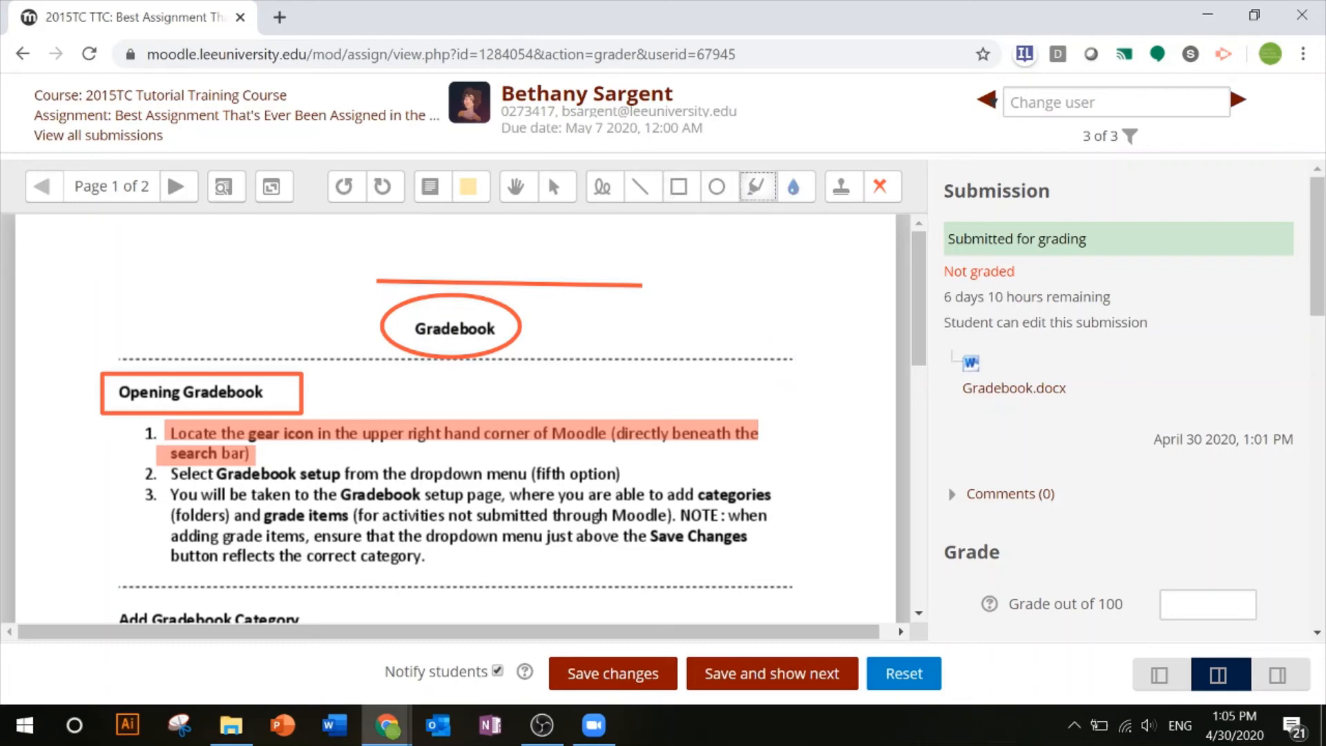
left_click_drag(415, 329, 498, 329)
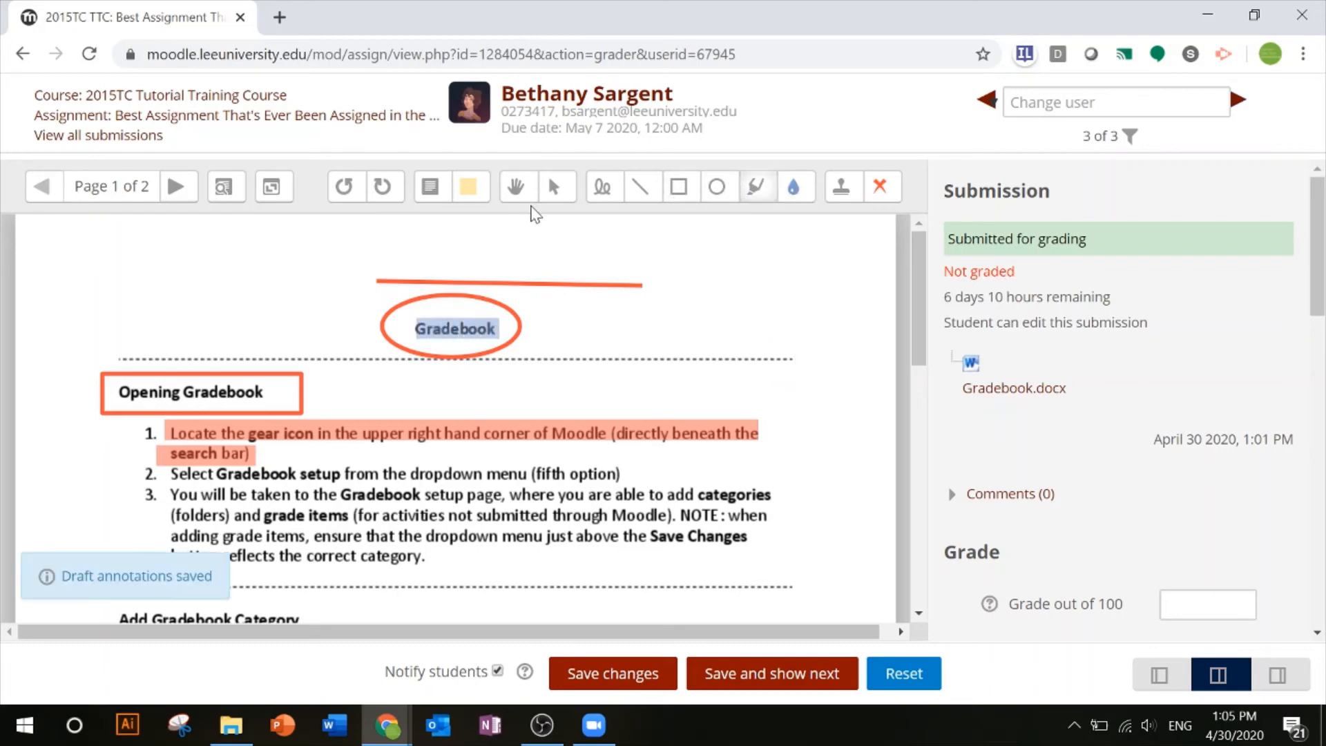
Draw a blue freehand circle in the blank area to the right of the Gradebook title and place a red cross stamp beside the title.
left_click(595, 200)
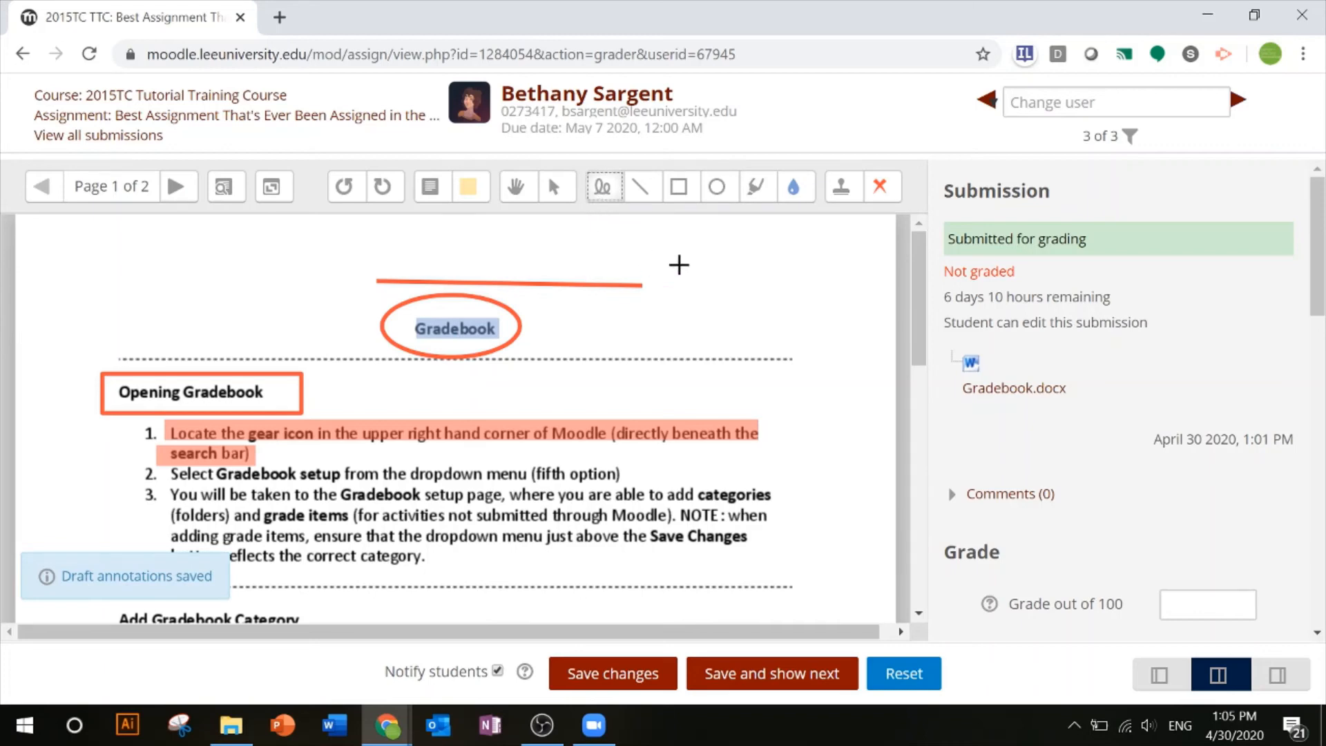
mouse_move(684, 274)
left_mouse_down()
mouse_move(674, 303)
mouse_move(694, 258)
left_mouse_up()
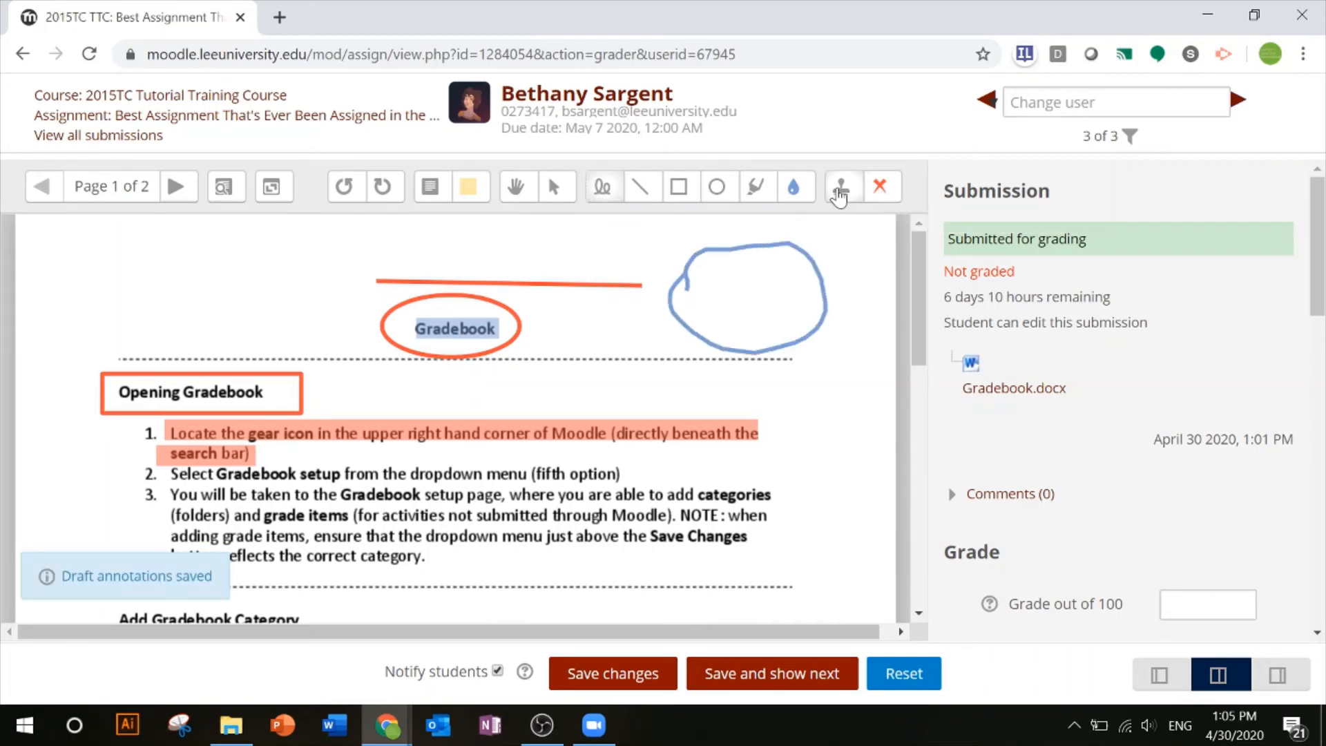
left_click(878, 190)
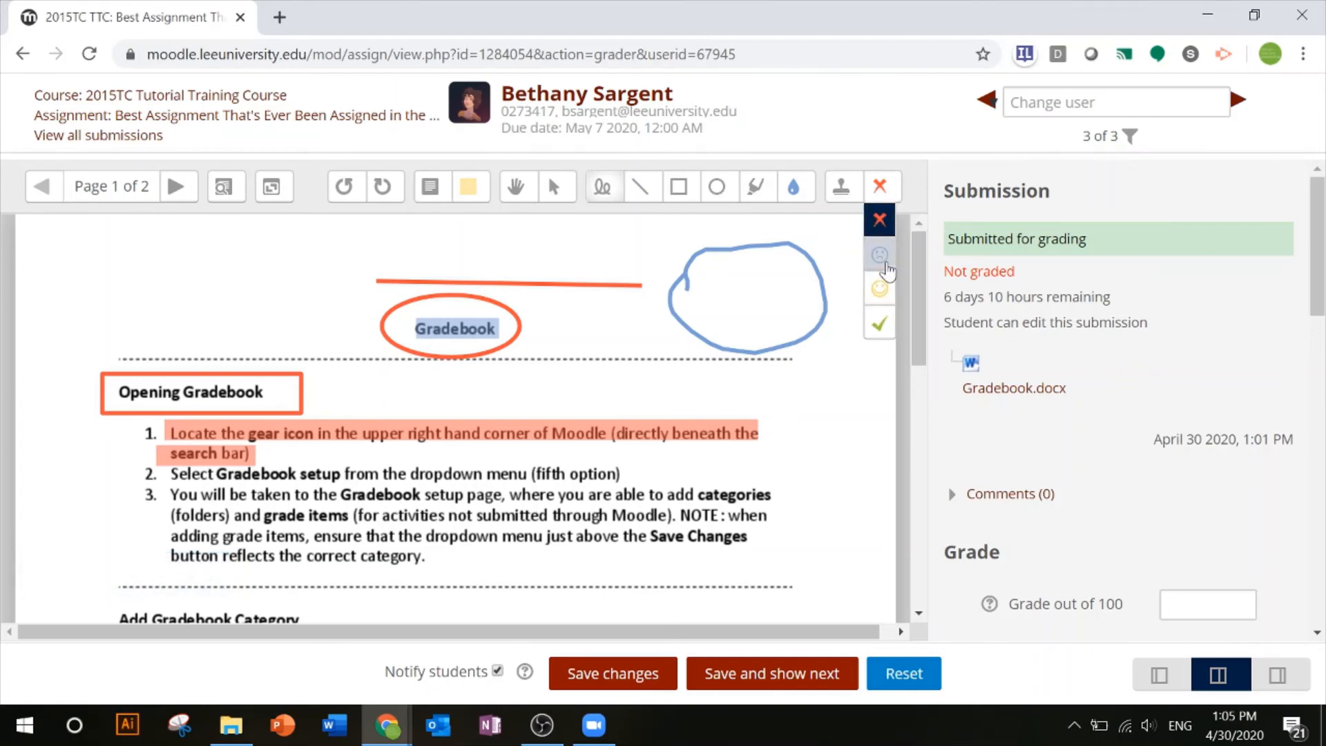
left_click(879, 220)
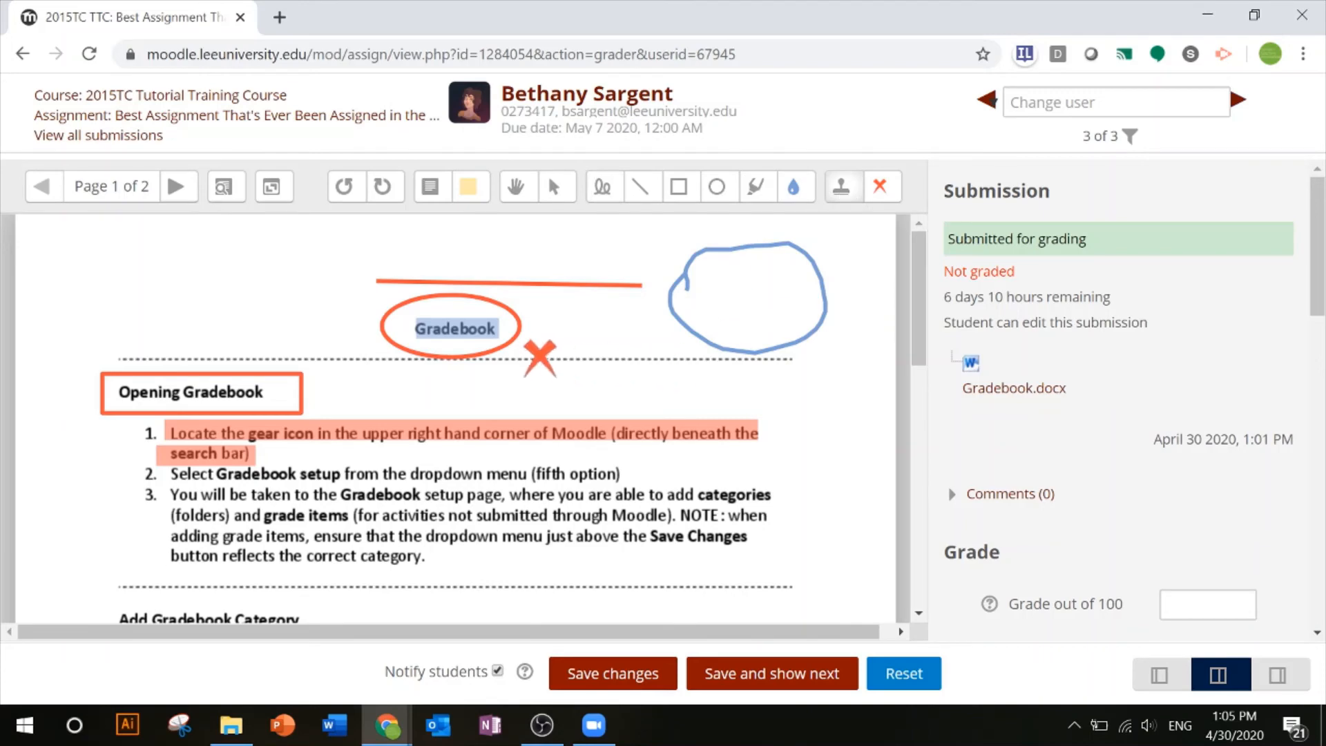
left_click(552, 338)
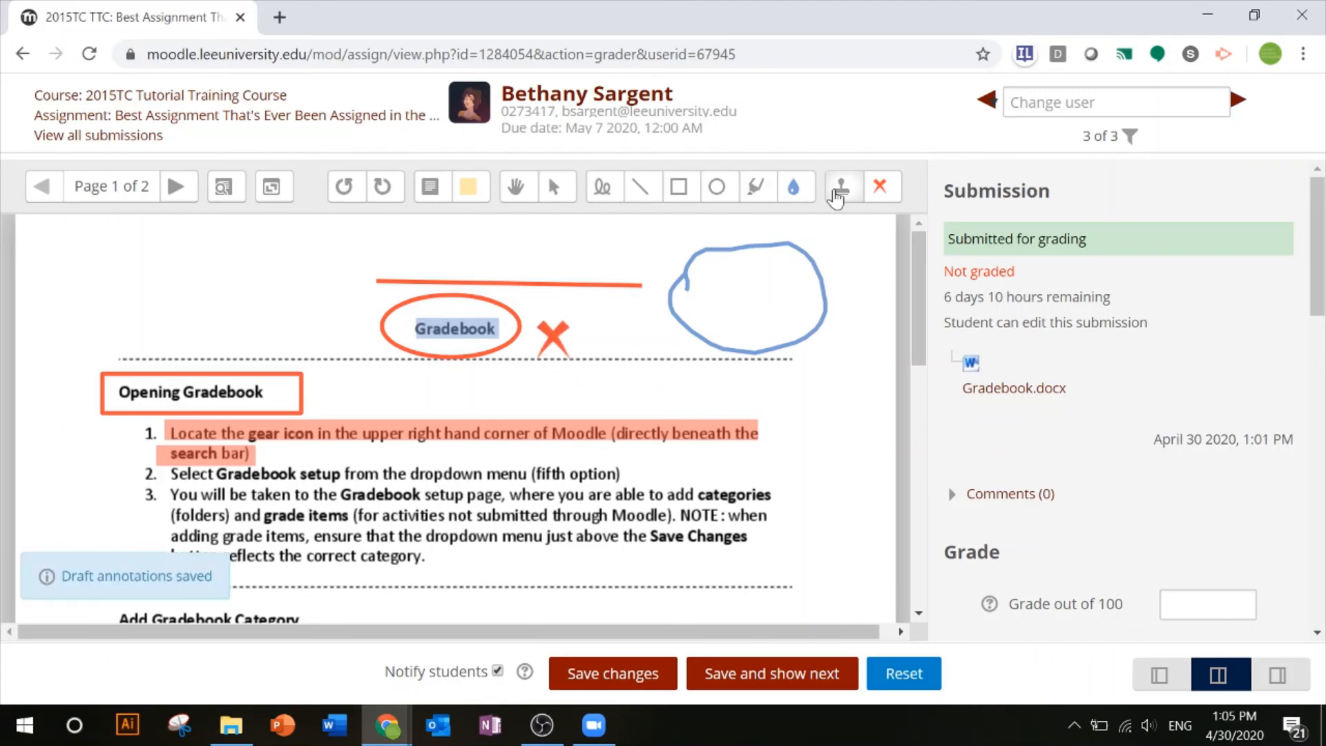
Place a green check mark stamp at the end of the highlighted first instruction.
left_click(879, 186)
left_click(879, 321)
left_click(789, 419)
Stamp a sad face inside the blue freehand circle and a smiley face just above the green check mark.
left_click(880, 187)
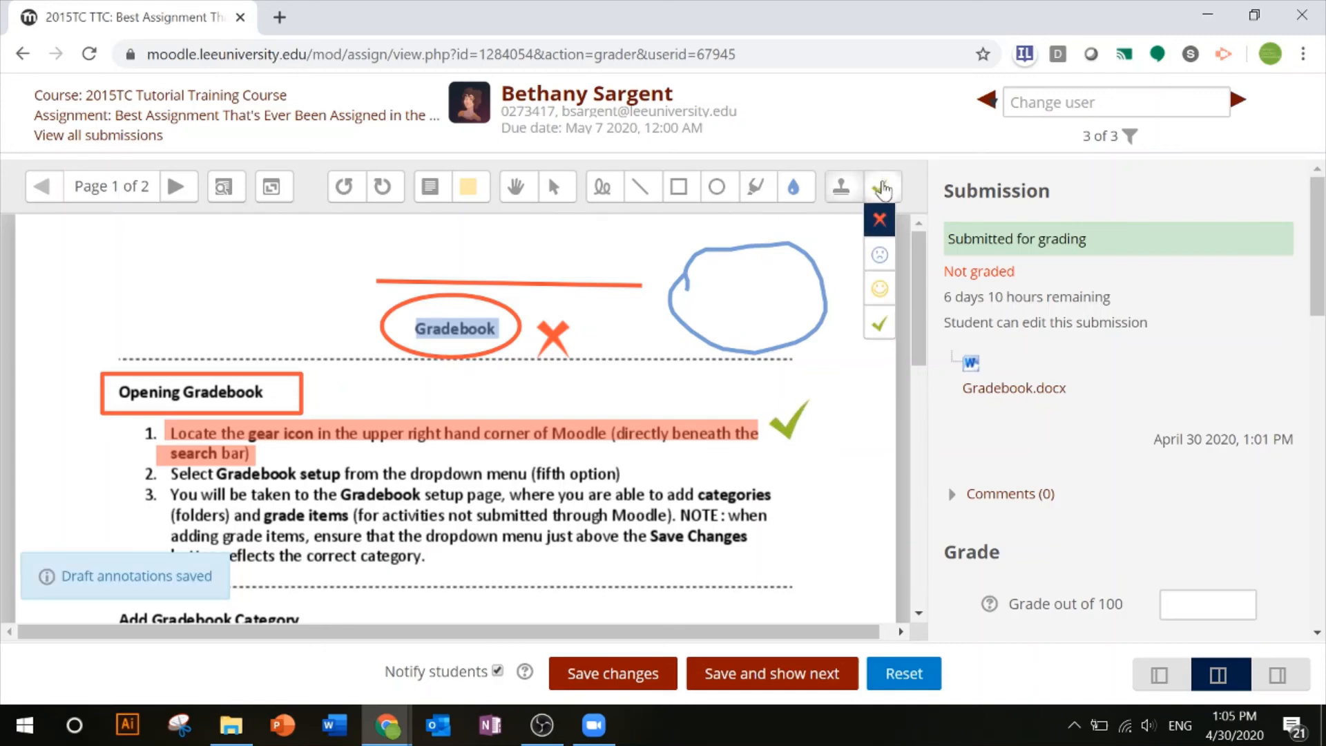
left_click(880, 256)
left_click(742, 298)
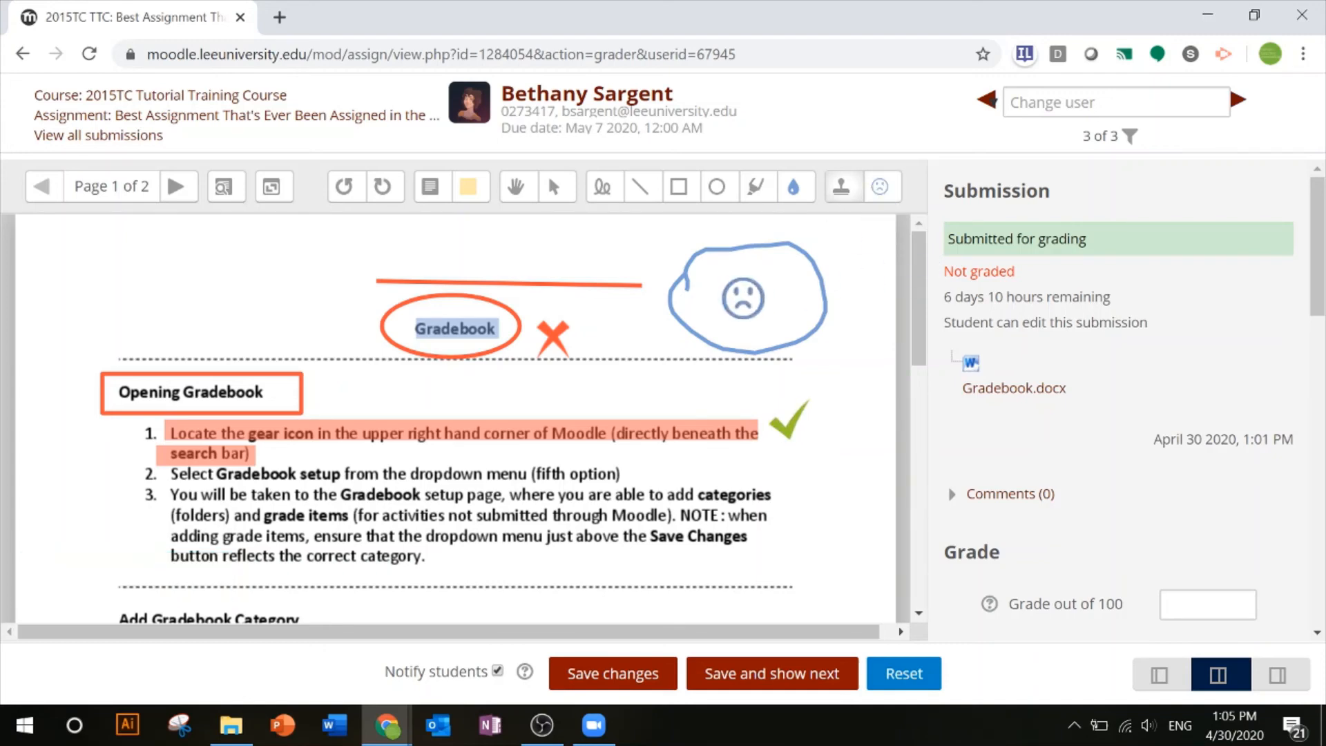
left_click(881, 188)
left_click(880, 288)
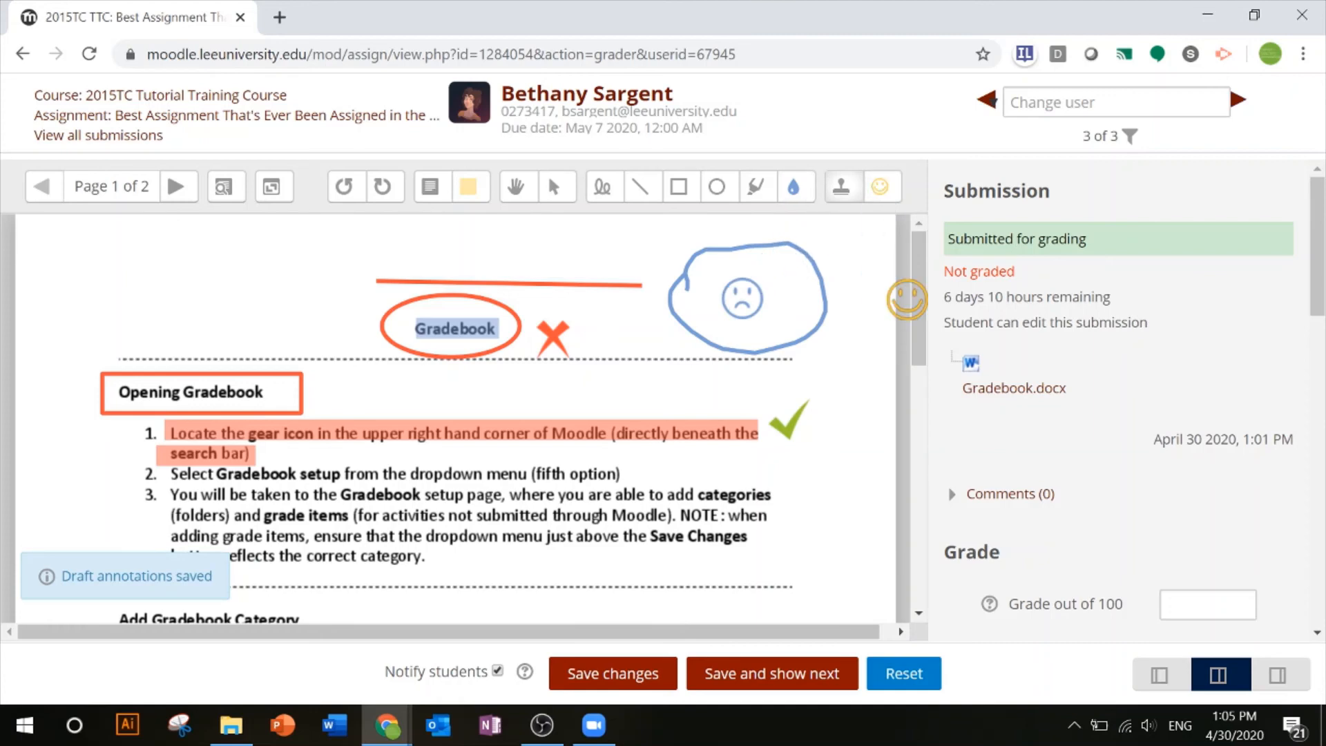
left_click(831, 363)
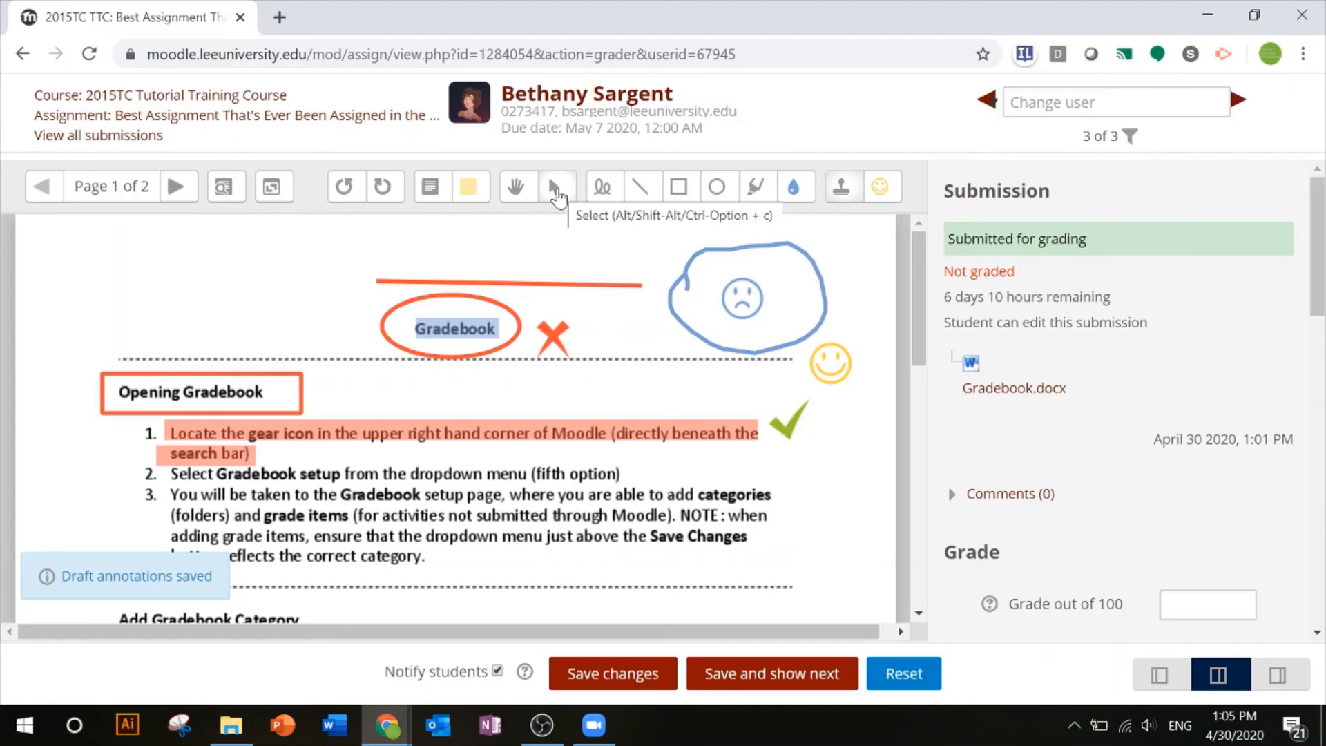
Delete the red cross stamp beside the Gradebook title and the sad face stamp inside the blue circle.
left_click(554, 188)
left_click(553, 338)
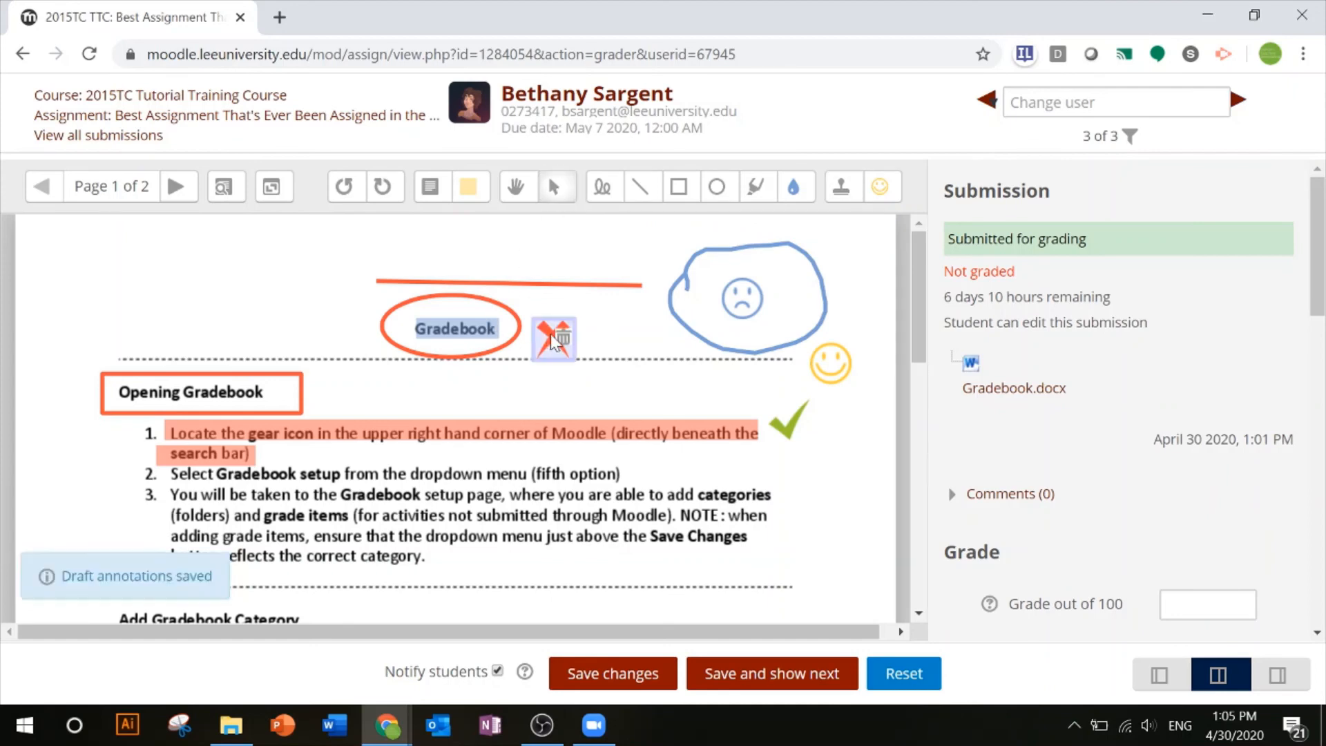
left_click(575, 342)
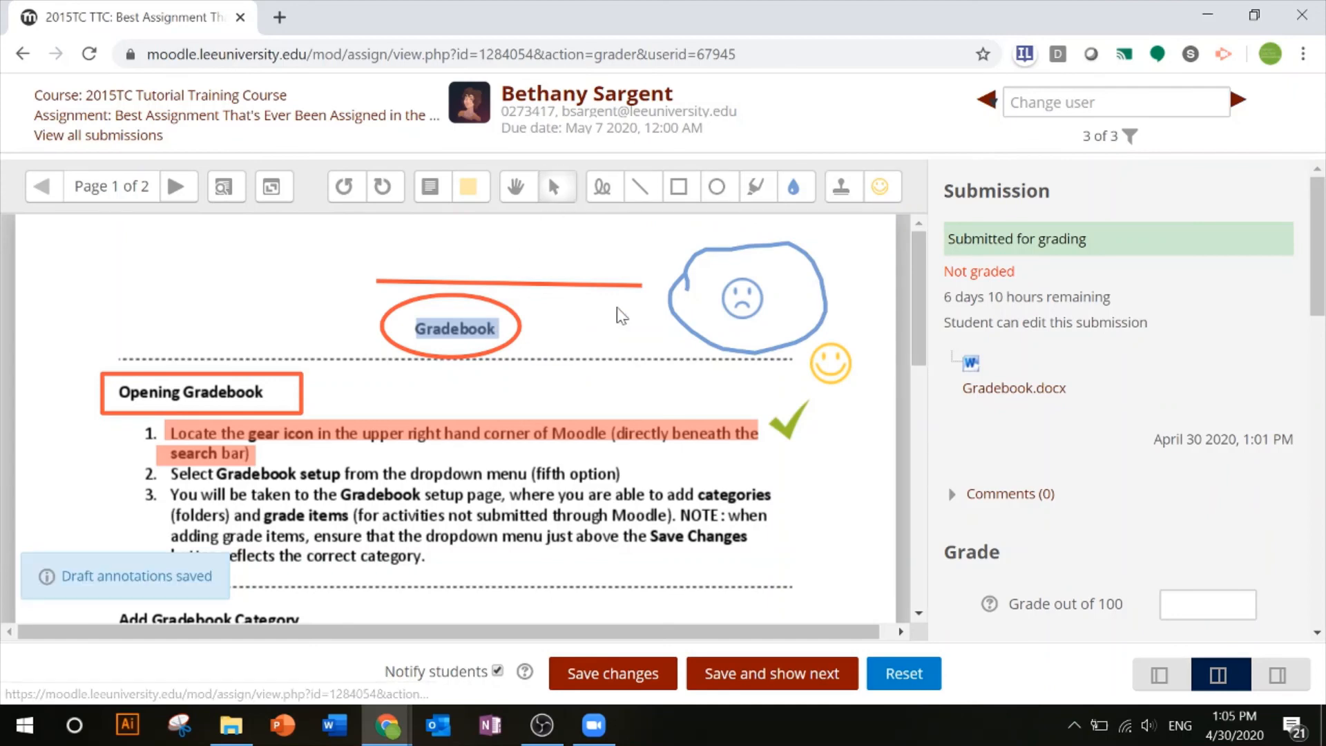
left_click(747, 301)
left_click(753, 301)
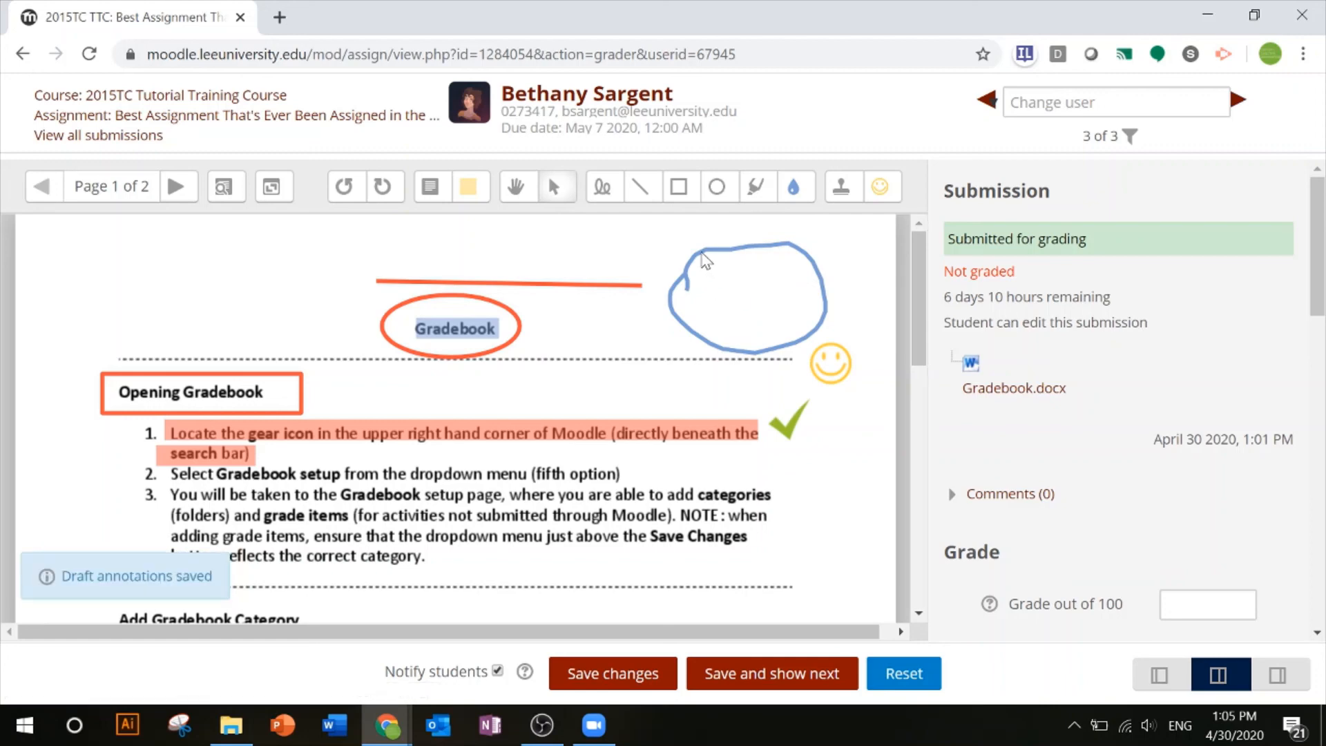
Delete the blue freehand circle, the red line above the title and the smiley face stamp.
left_click(704, 258)
left_click(814, 262)
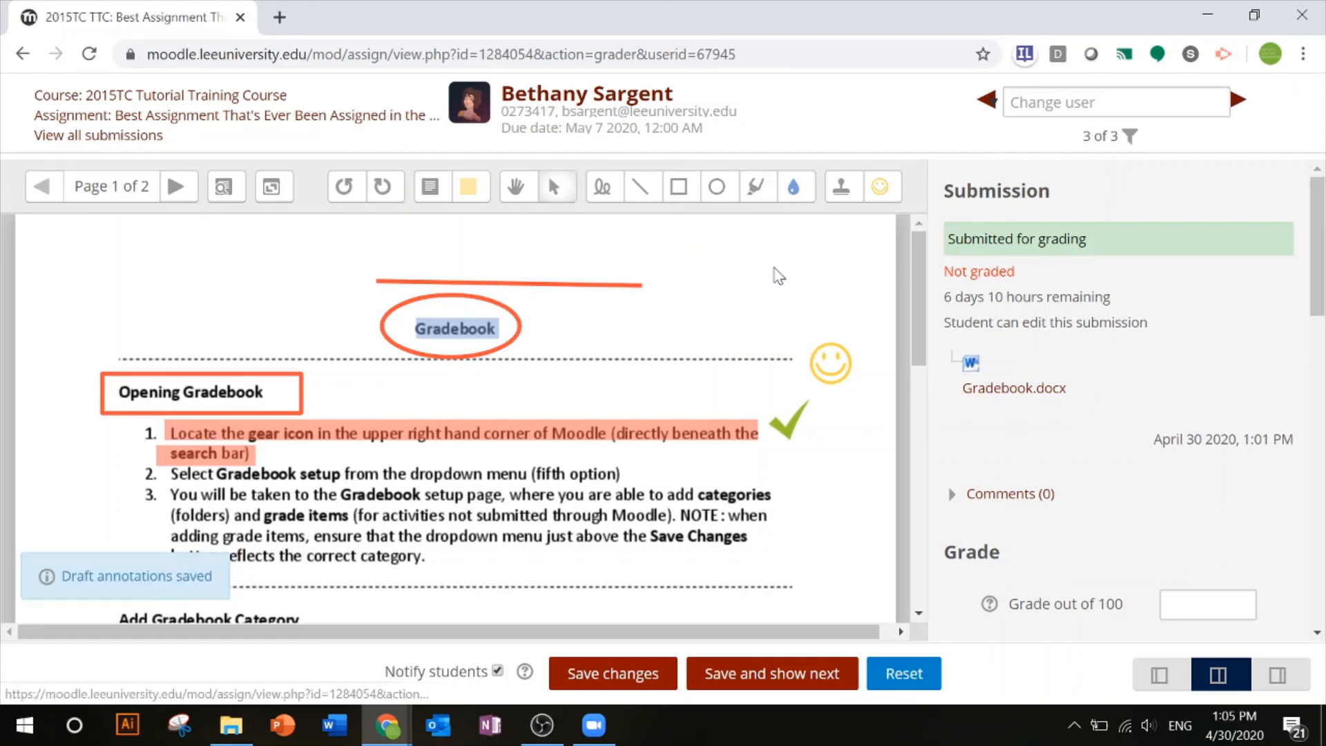
left_click(622, 288)
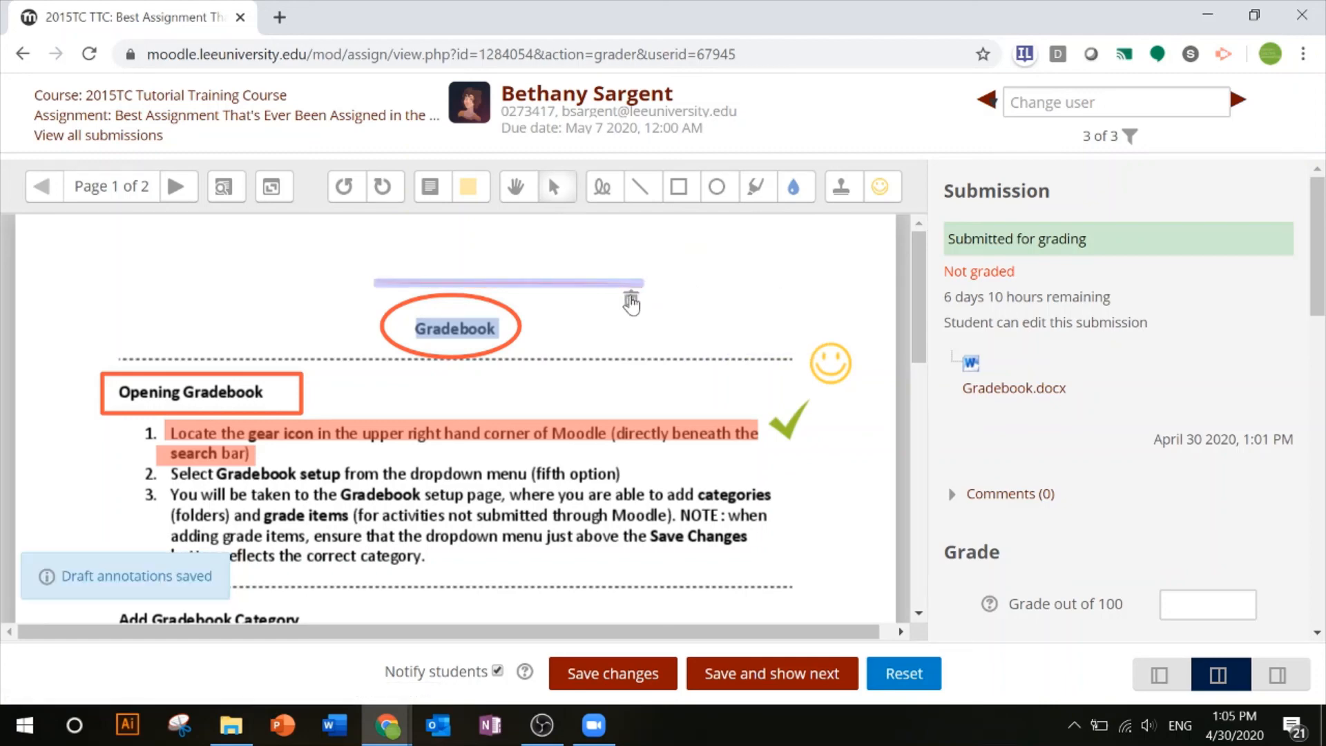
left_click(630, 300)
left_click(829, 370)
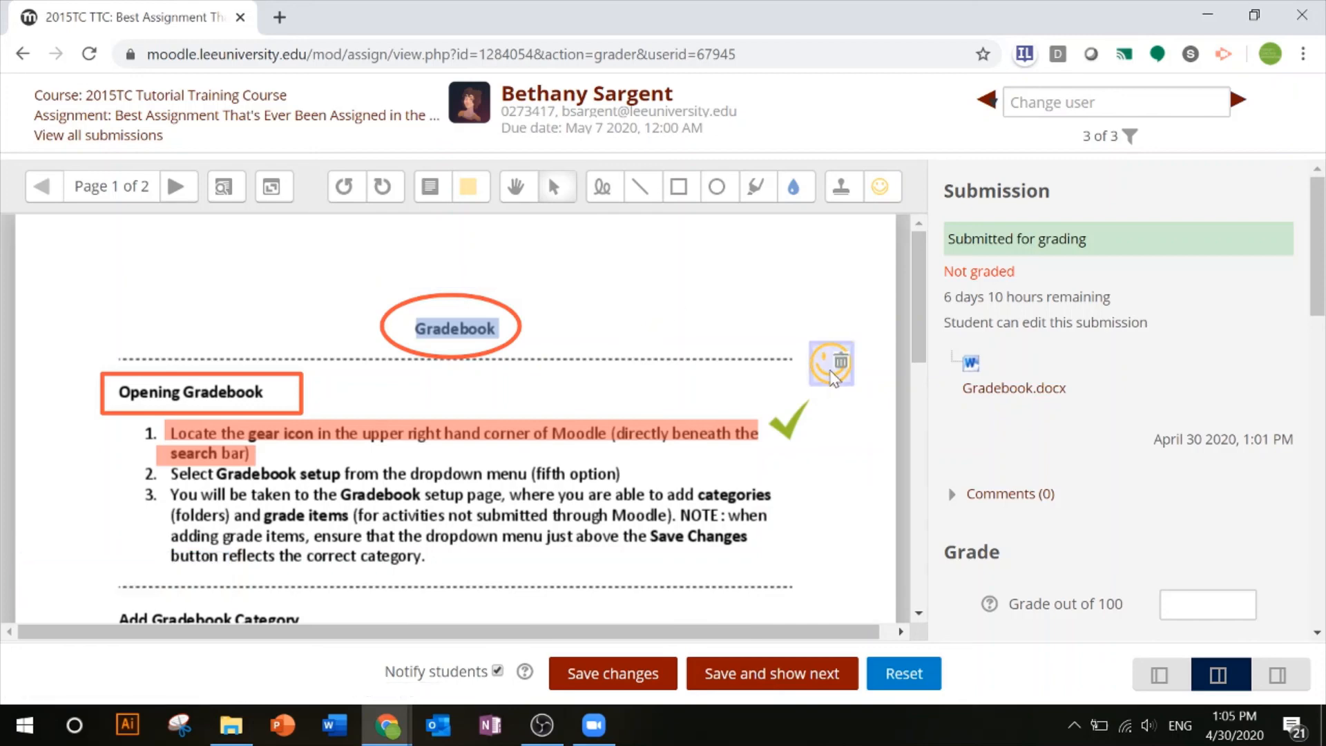
left_click(840, 362)
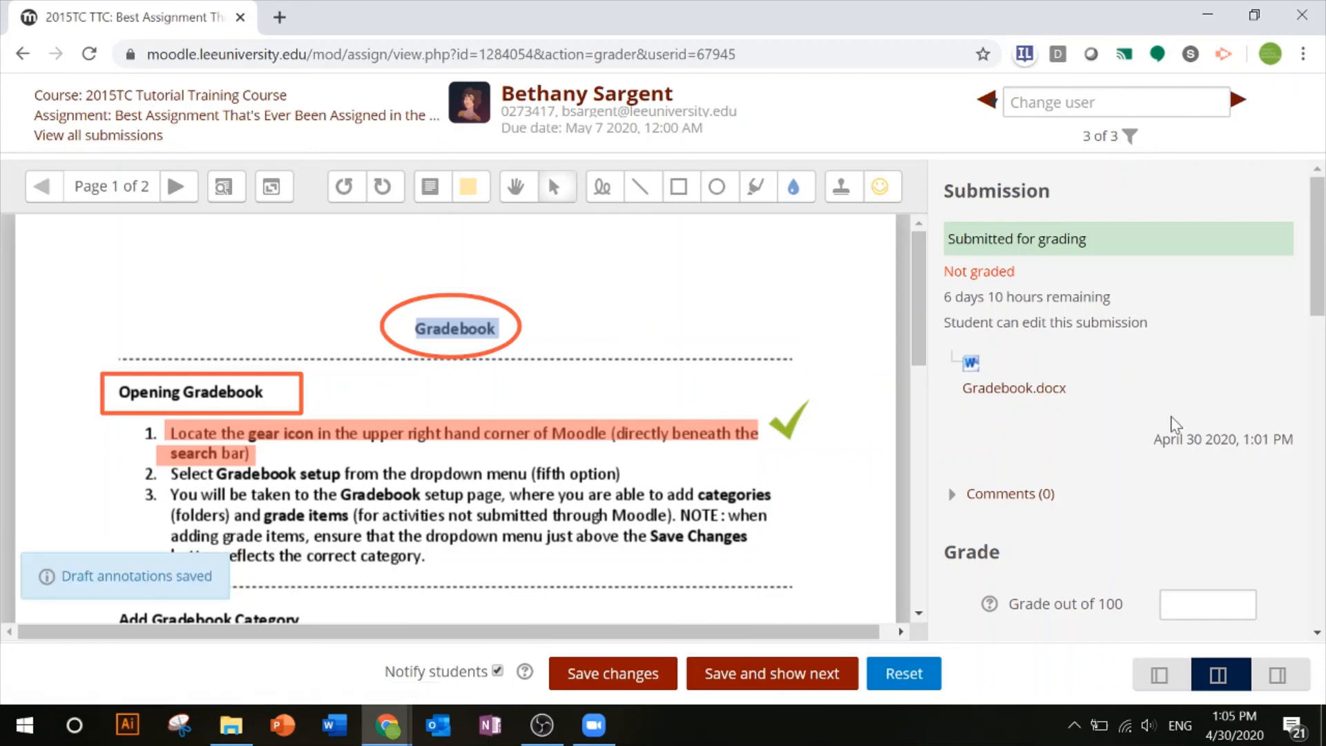
Look over the rest of the submission through page 2 and enter a grade of 50 out of 100.
scroll(774, 450, "down", 10)
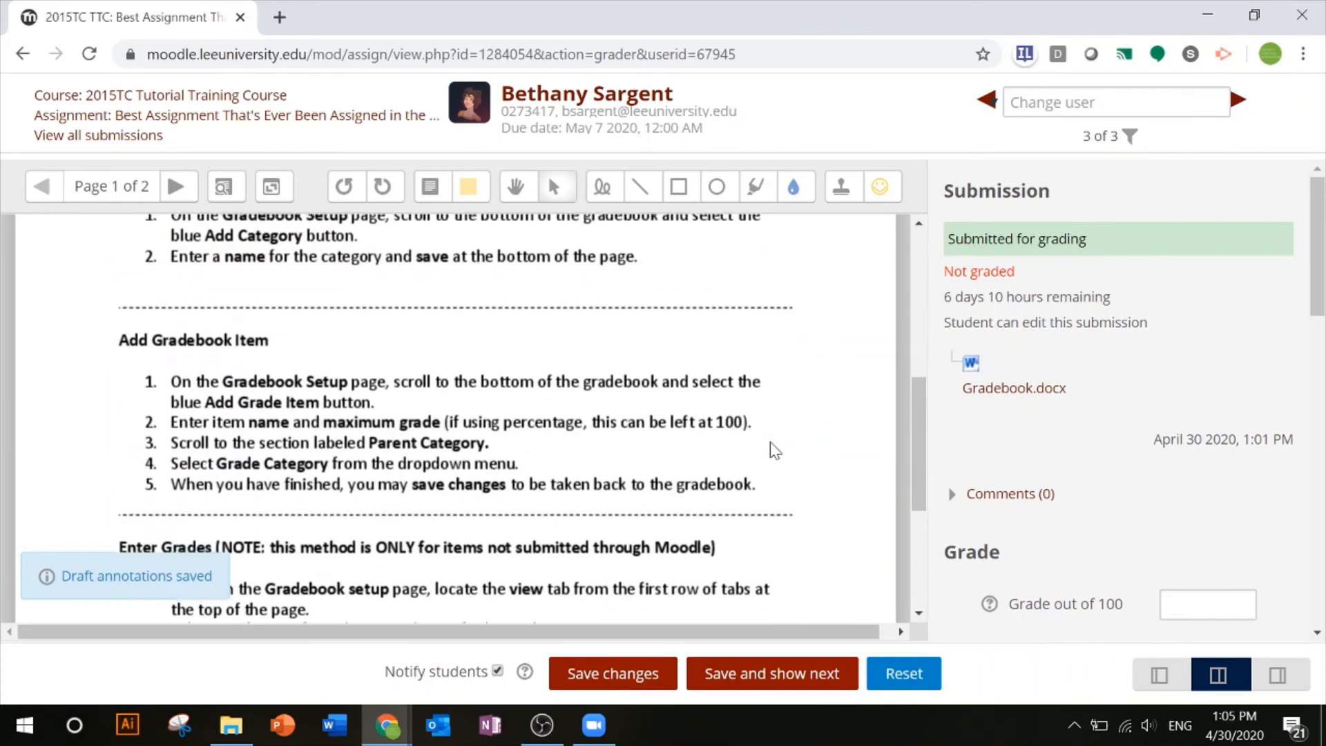
left_click(175, 187)
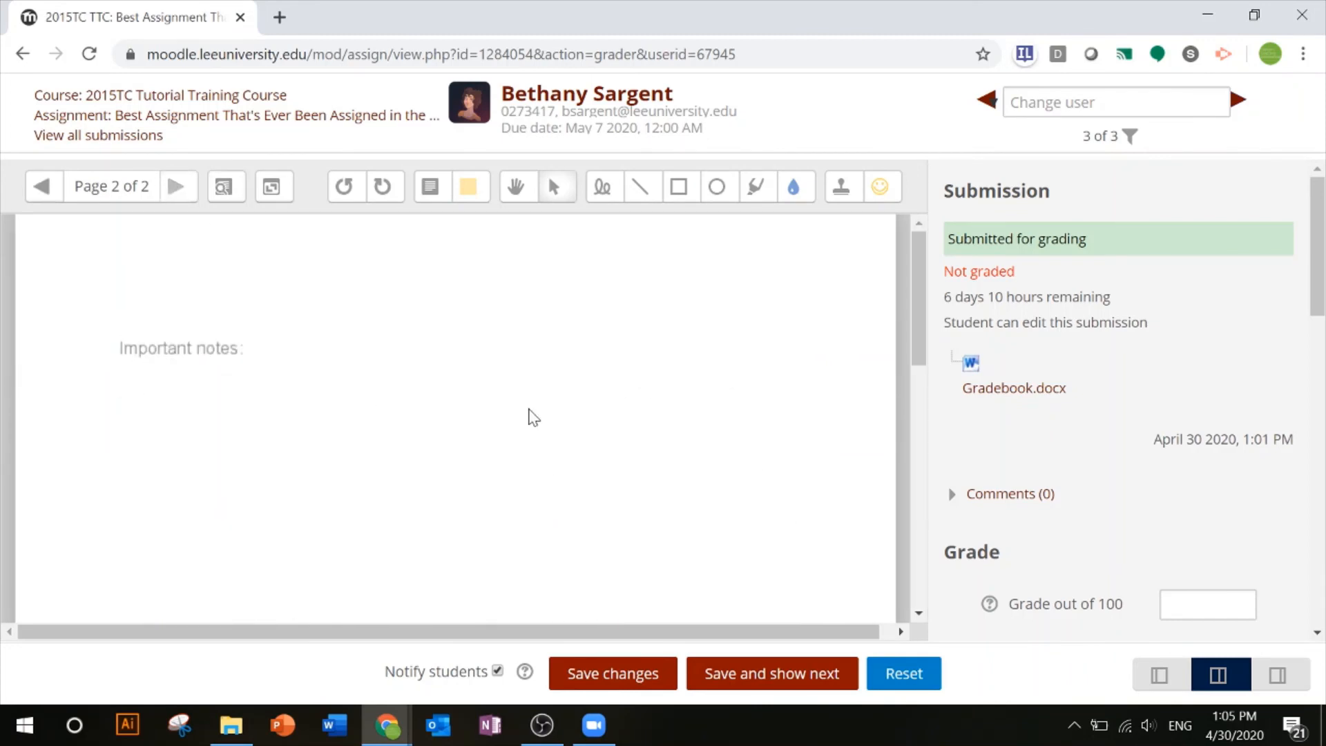
scroll(700, 455, "down", 7)
scroll(700, 455, "up", 7)
left_click(1207, 605)
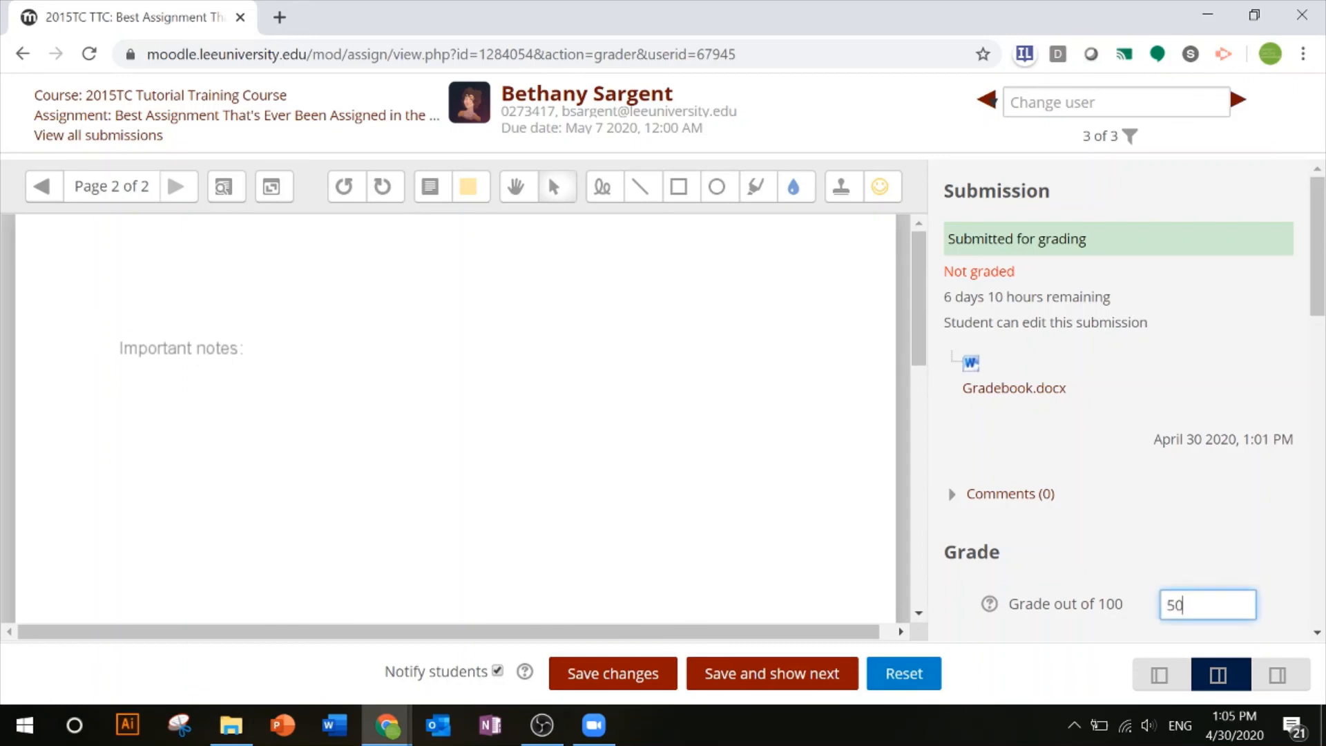